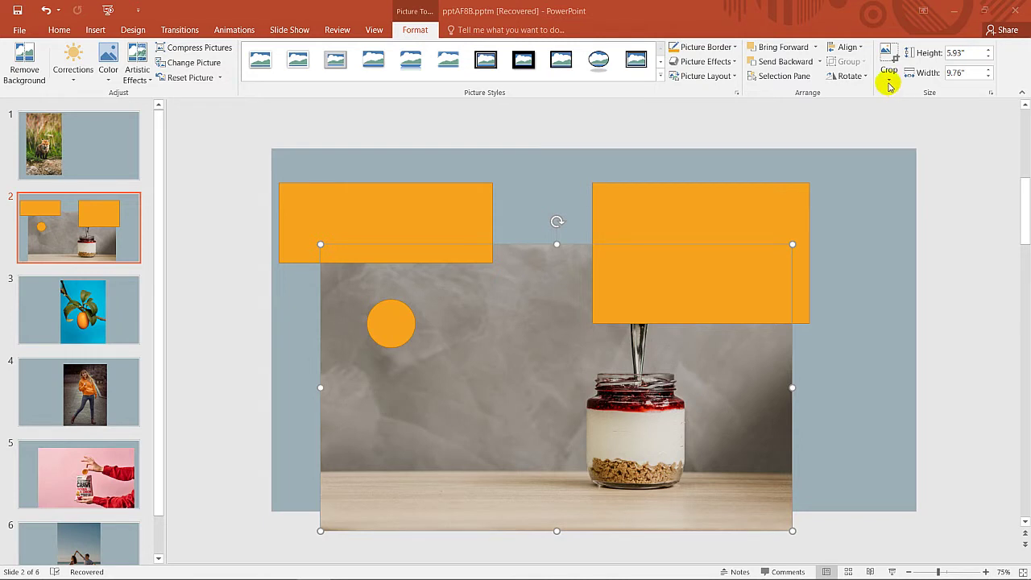
- Select slide 2's left orange rectangle, then switch to slide 1 and select the fox photo
left_click(423, 212)
left_click(338, 203)
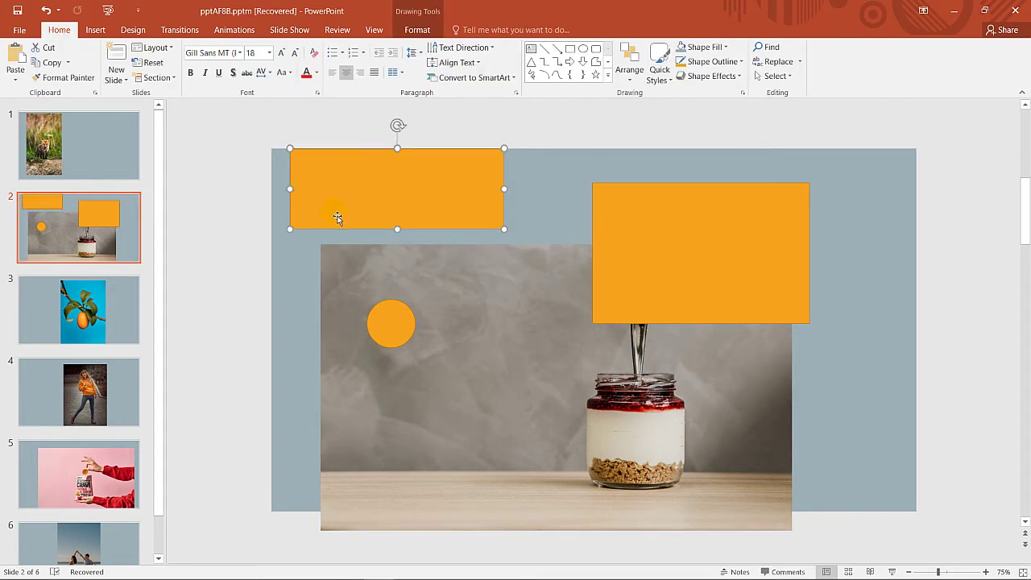
left_click(112, 161)
key("Tab")
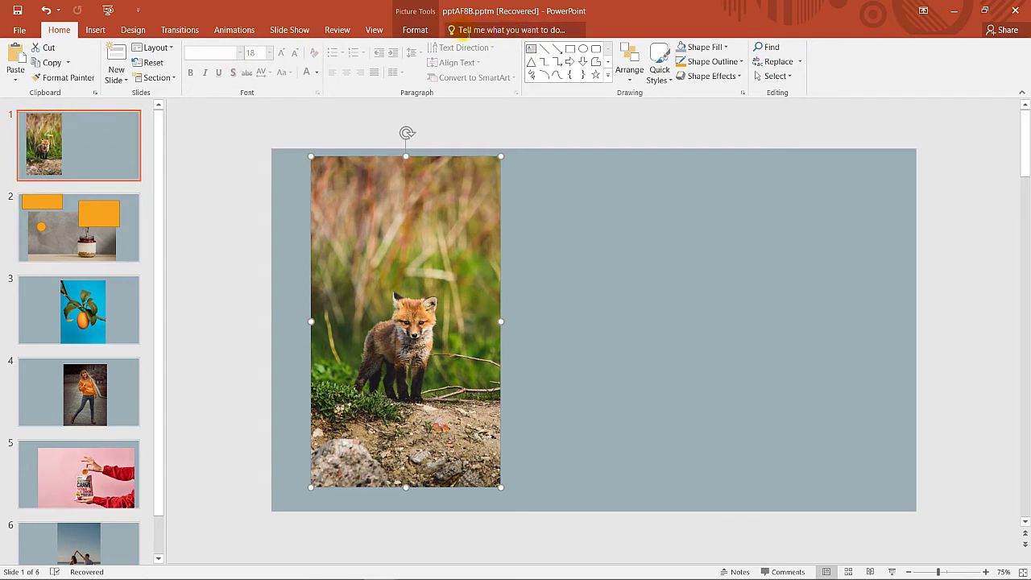
- Shrink slide 3's orange-on-blue photo to about 6.16 by 4.1 inches and shift it up-left
left_click(415, 30)
left_click(80, 298)
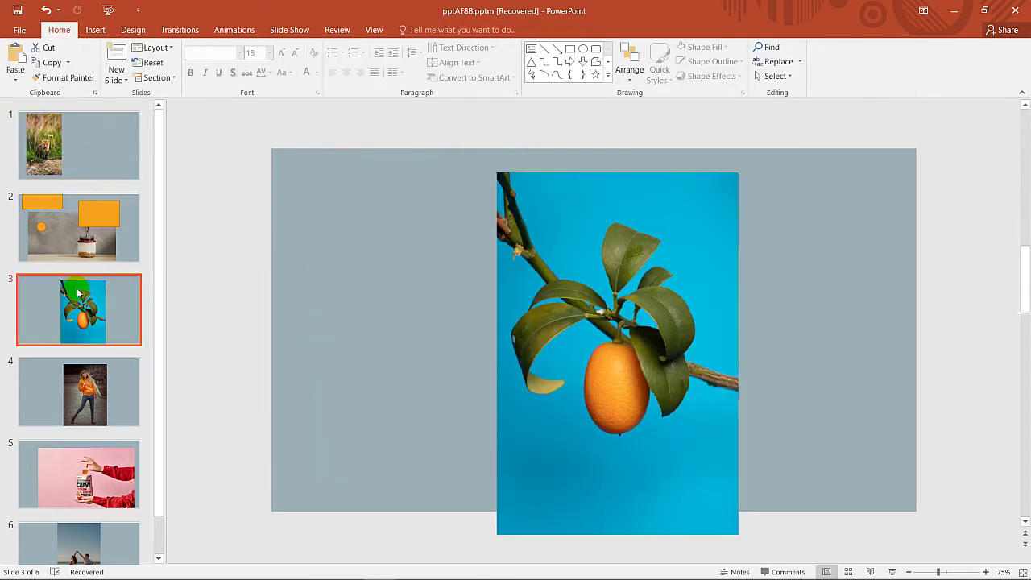
double_click(556, 283)
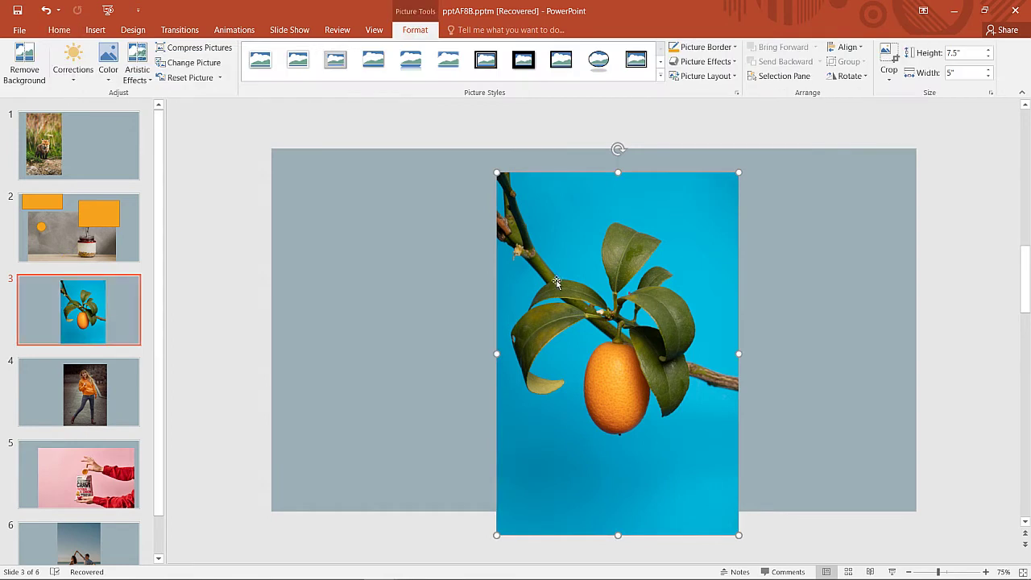
left_click_drag(556, 277, 452, 253)
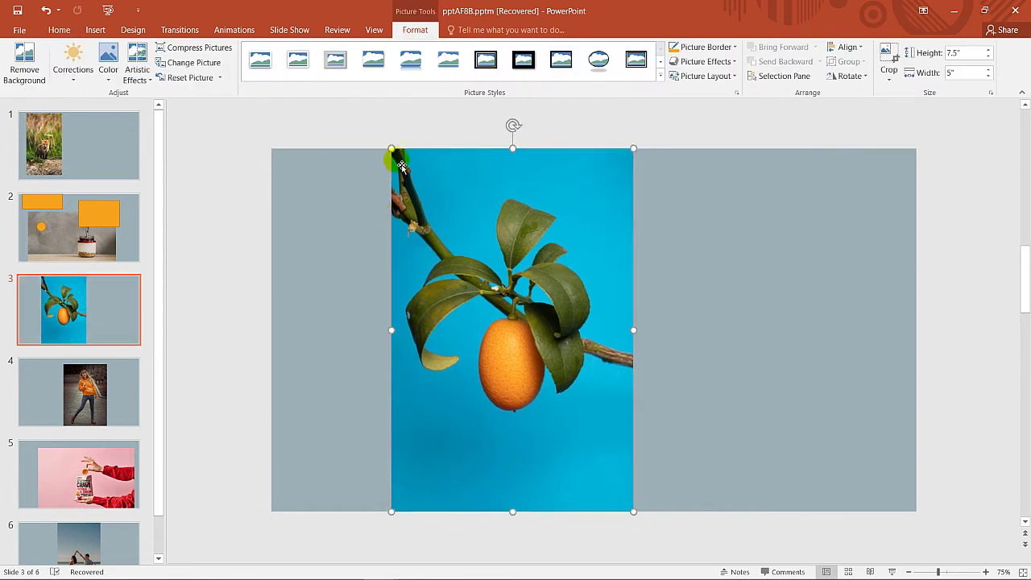
left_click_drag(391, 149, 435, 213)
left_click_drag(524, 274, 440, 239)
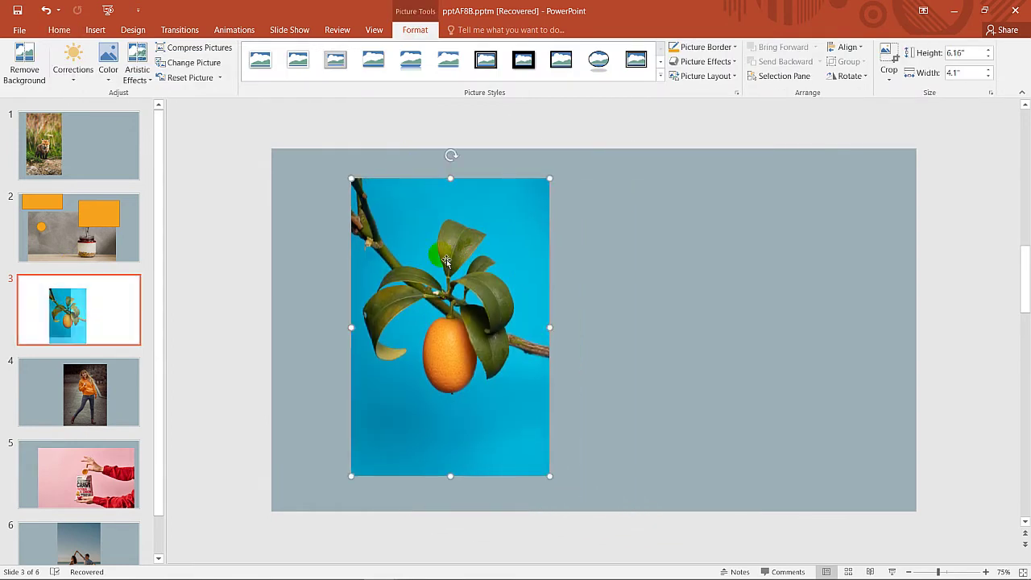
- Move the woman's slide ahead of the orange slide and paste the orange photo onto it
mouse_move(82, 375)
left_mouse_down()
mouse_move(64, 308)
mouse_move(85, 350)
left_mouse_up()
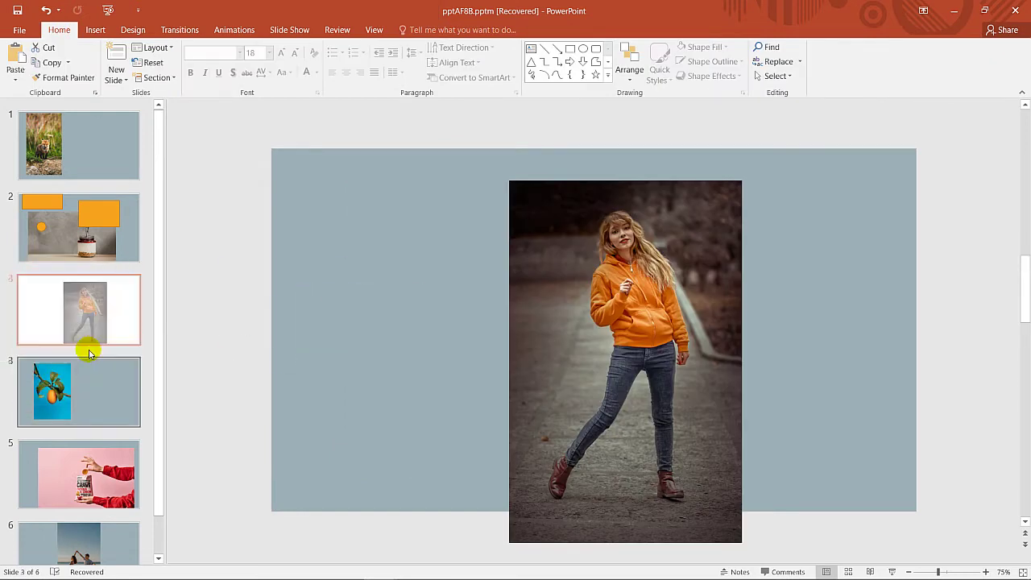
left_click(64, 387)
left_click(379, 286)
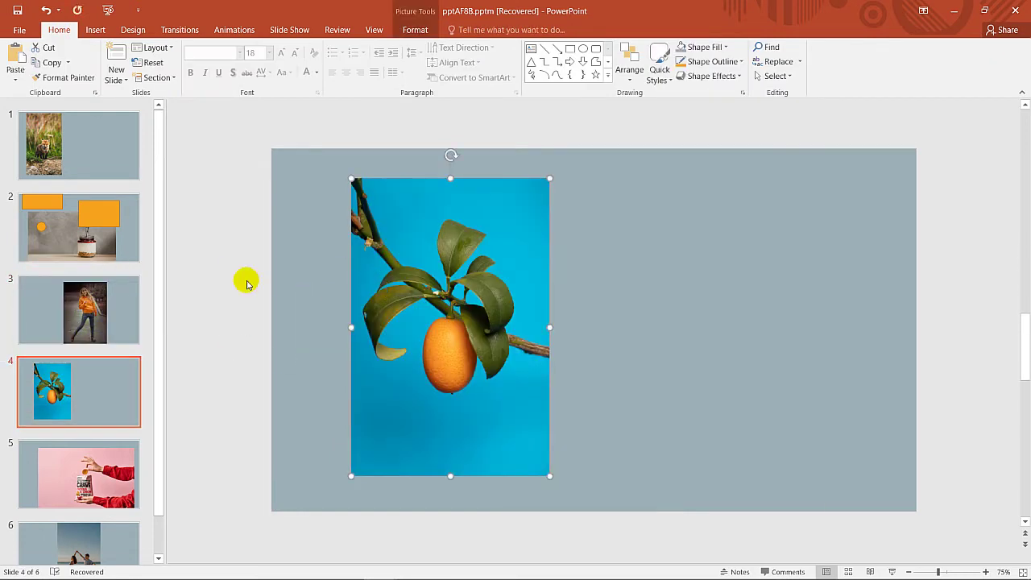
left_click(125, 299)
left_click(389, 329)
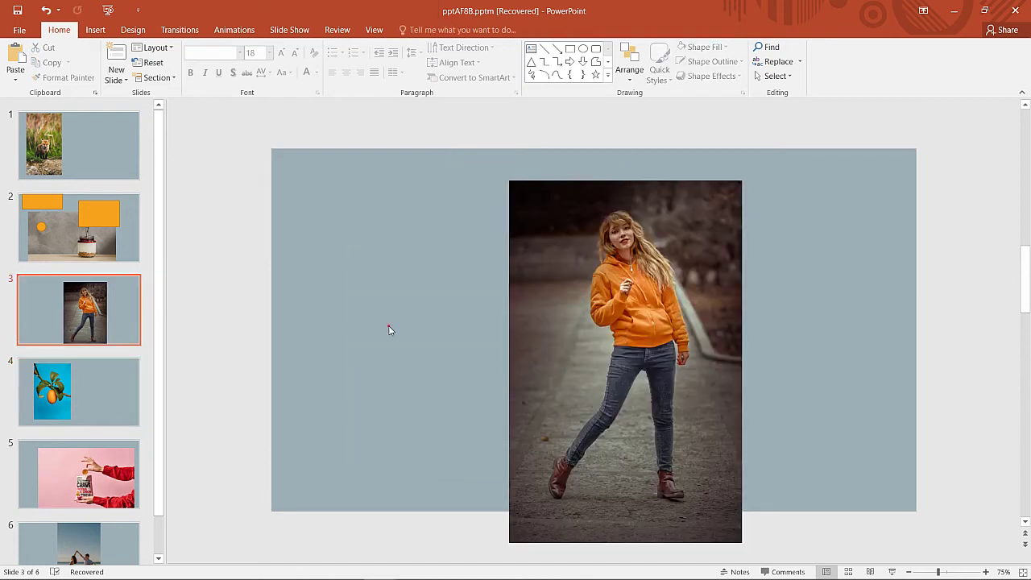
key("ctrl+v")
- Place the pasted orange photo at the left and shrink the woman photo on slide 3
left_click_drag(390, 331, 362, 327)
left_click(582, 245)
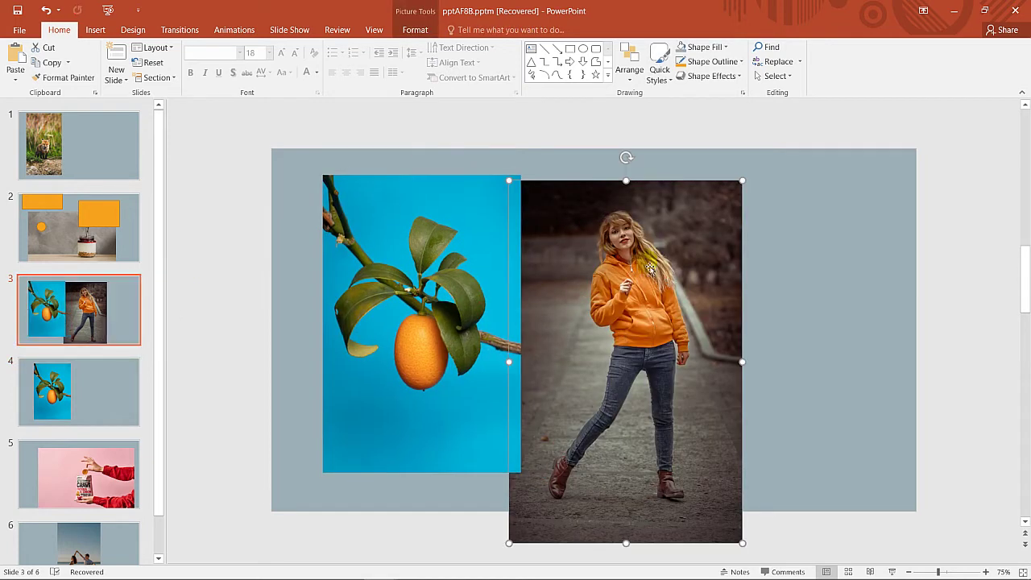
left_click_drag(650, 266, 671, 254)
left_click_drag(765, 170, 737, 210)
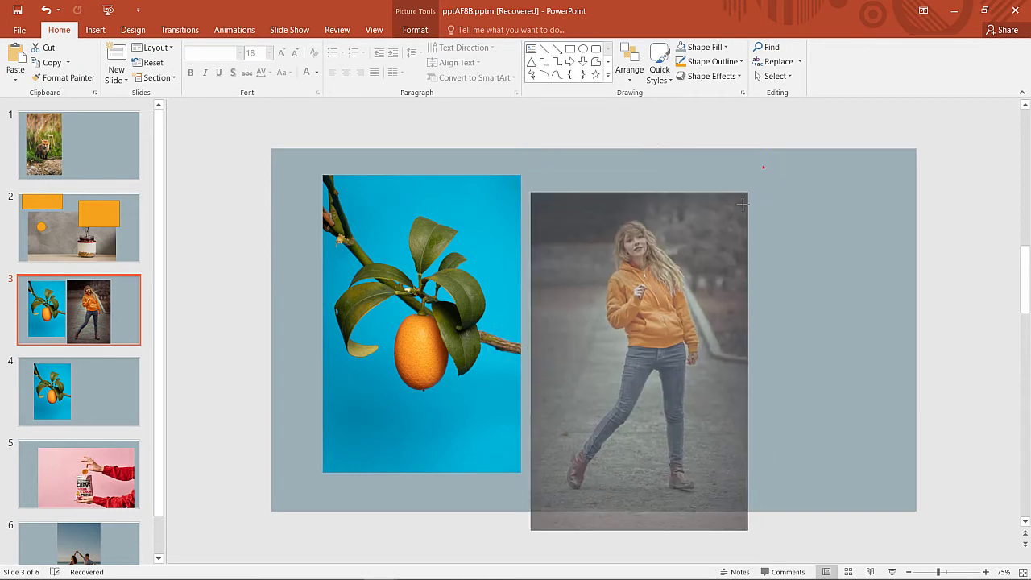
left_click_drag(681, 346, 661, 307)
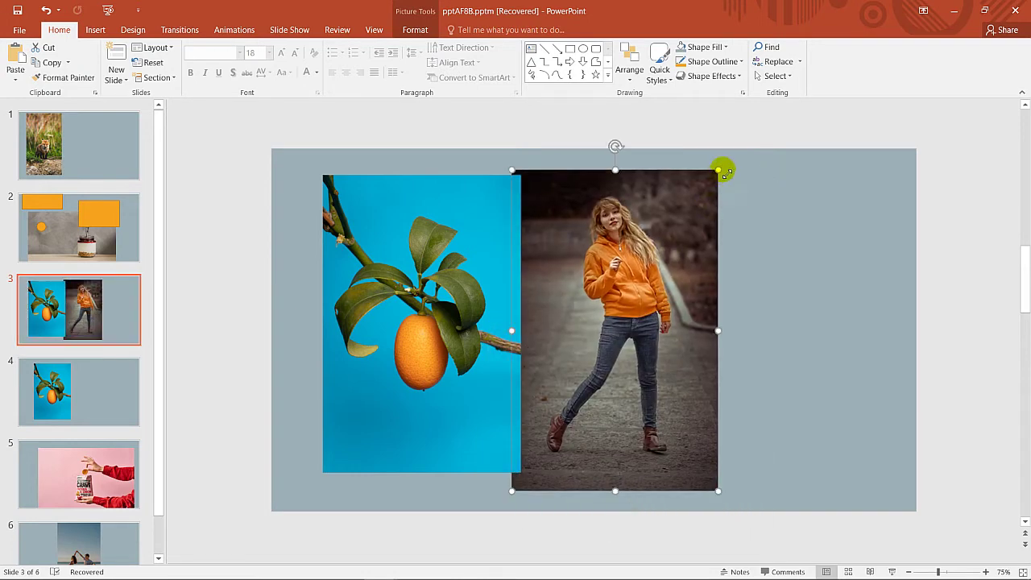
left_click_drag(719, 173, 706, 189)
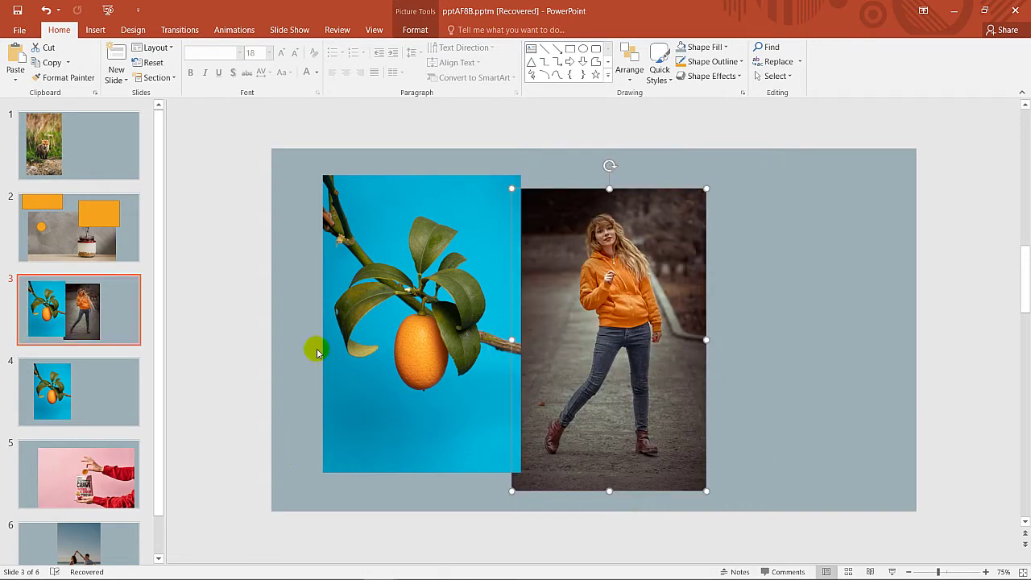
- Resize the orange photo to 4.25 by 2.83 inches, overlapping the woman photo's lower-left edge
left_click(390, 316)
left_click_drag(421, 301, 615, 297)
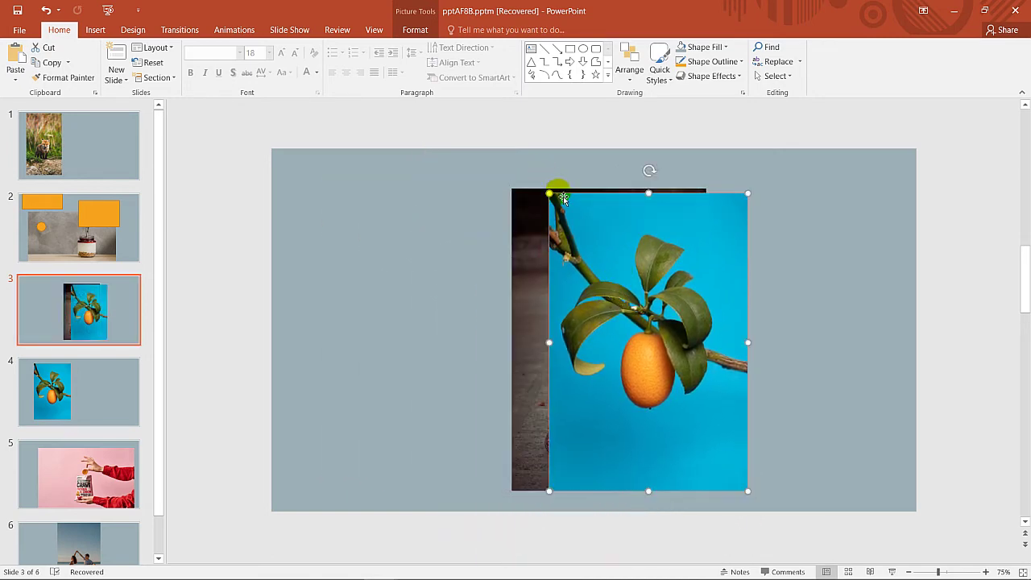
left_click_drag(549, 194, 609, 288)
mouse_move(698, 344)
left_mouse_down()
mouse_move(496, 332)
mouse_move(526, 370)
left_mouse_up()
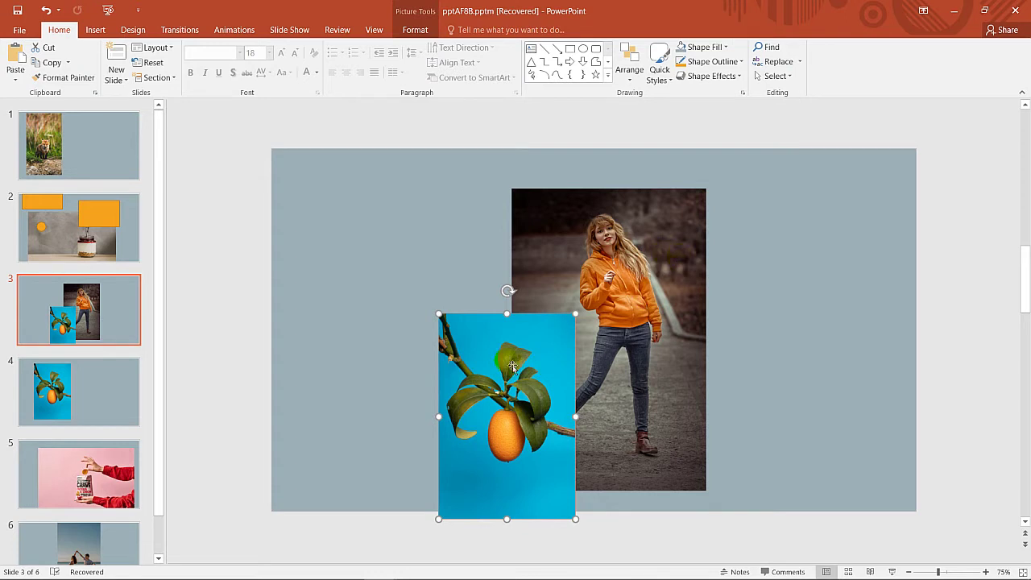
double_click(505, 362)
left_click_drag(499, 355, 493, 314)
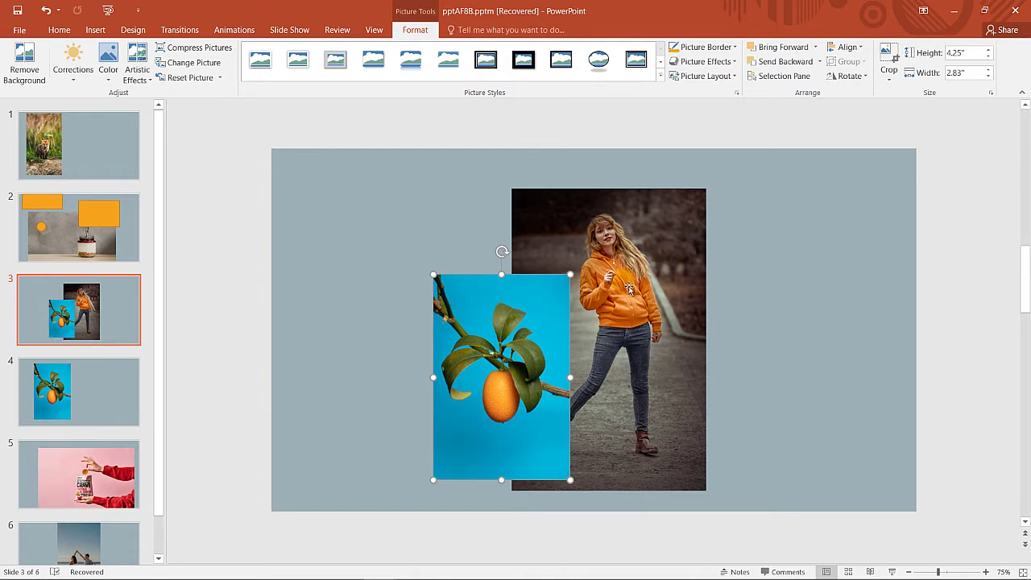
left_click(628, 272)
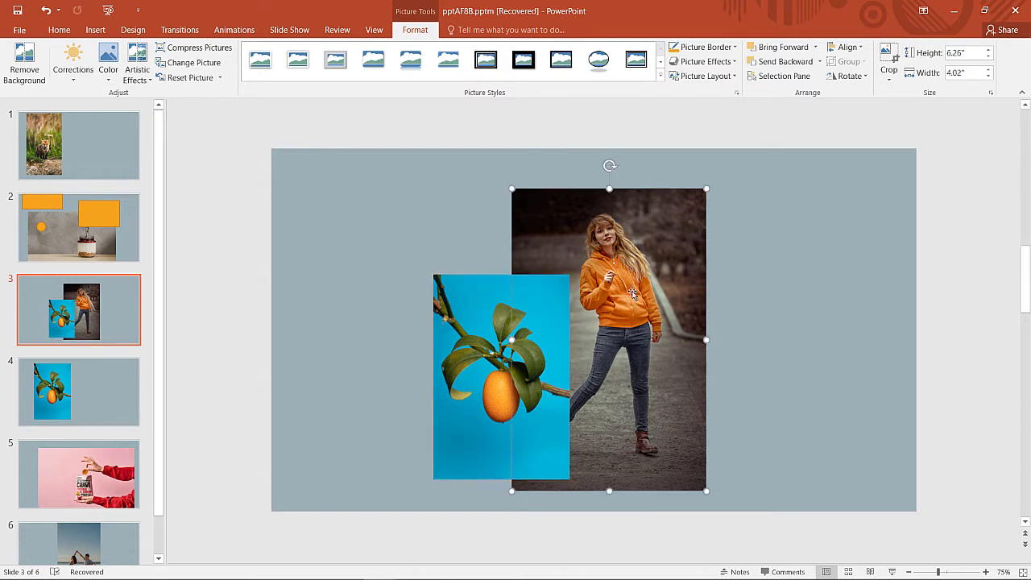
left_click(560, 360)
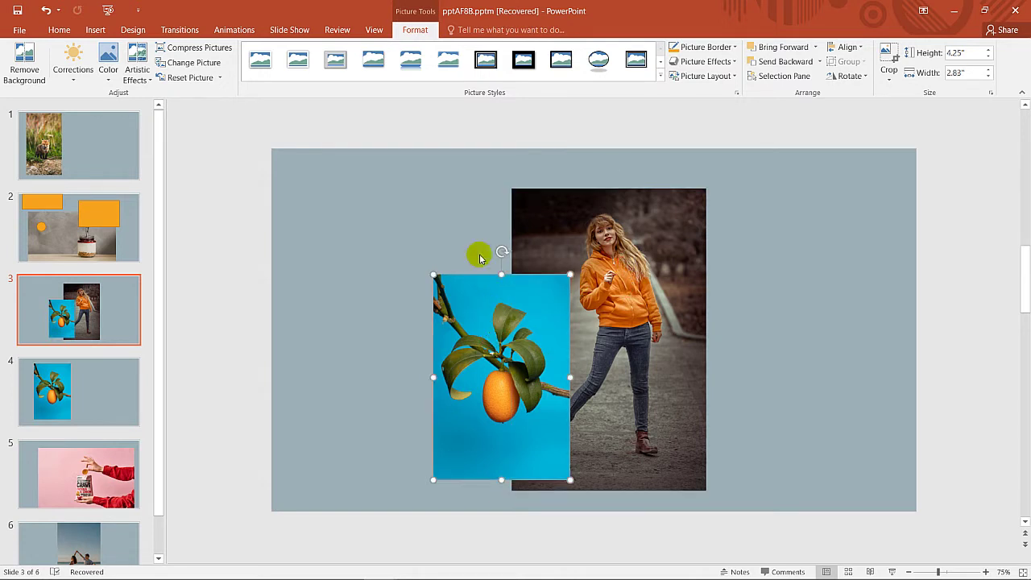
left_click(510, 304)
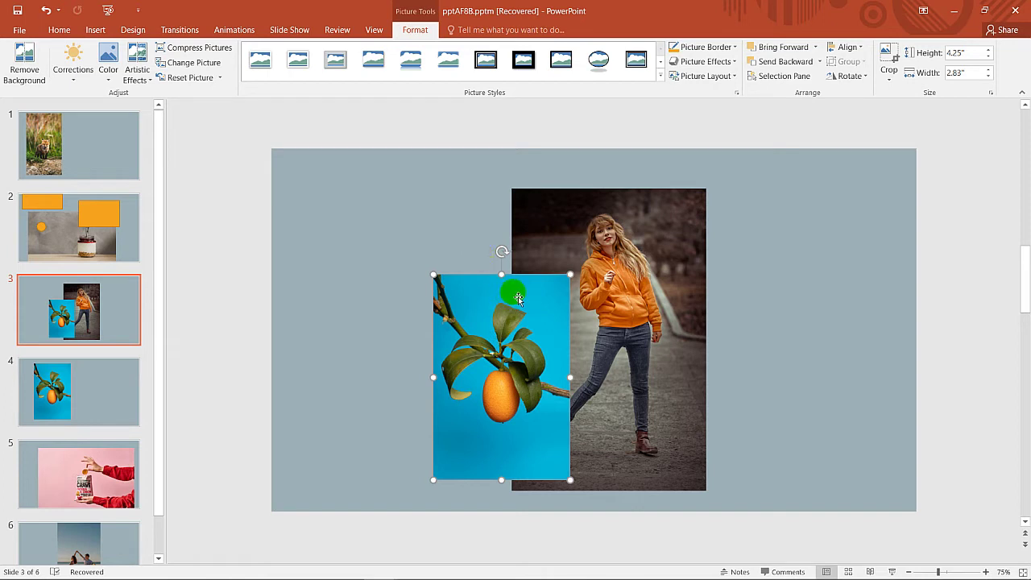
left_click(668, 247)
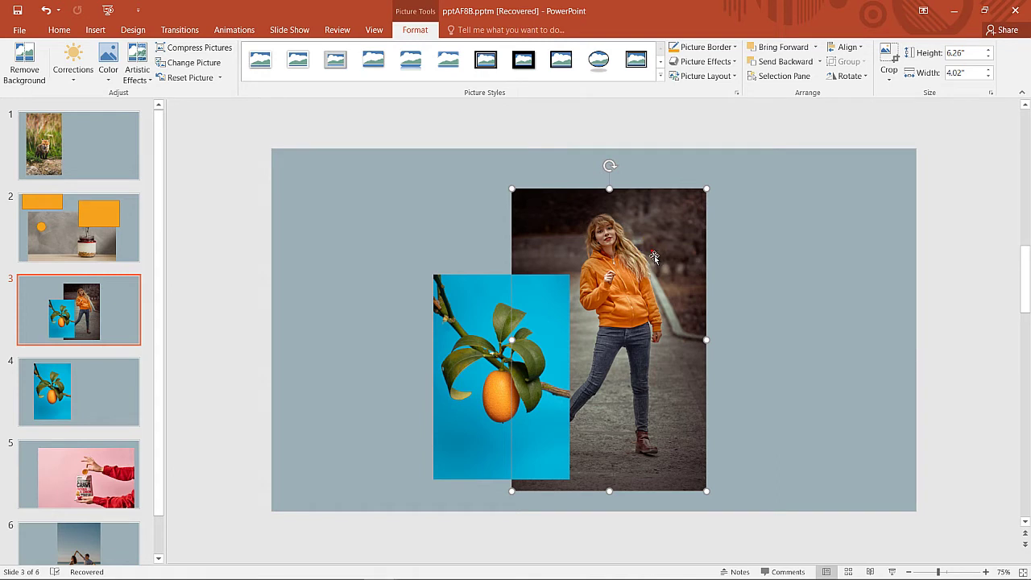
left_click(488, 342)
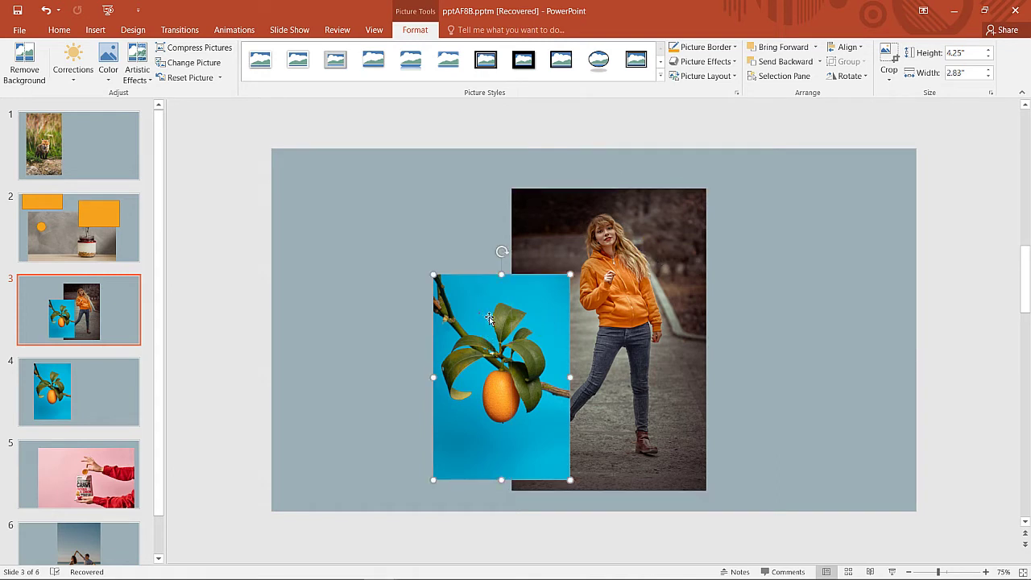
left_click(530, 288)
left_click(532, 373)
left_click(642, 232)
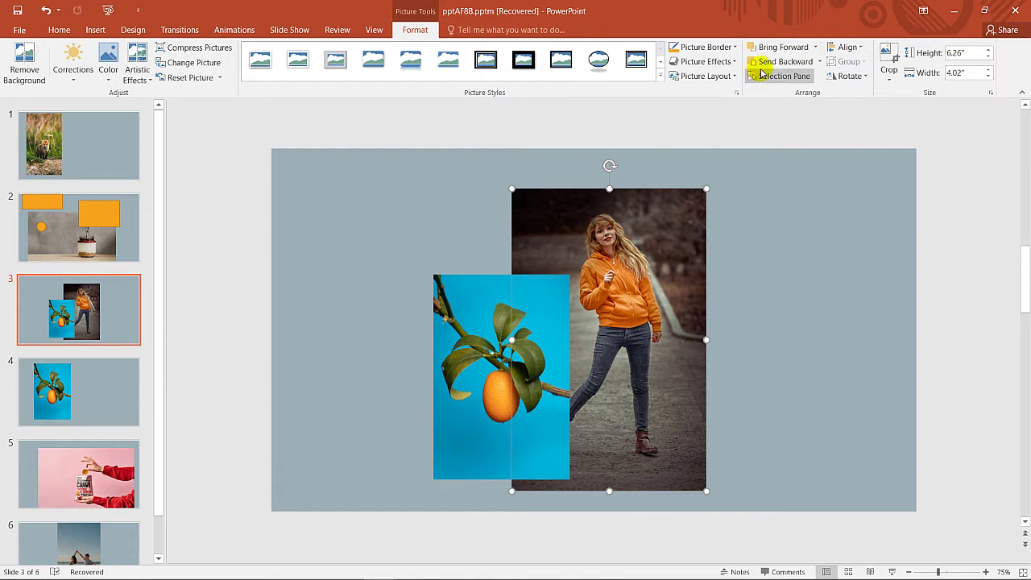
- Bring the woman photo forward in front of the orange photo, then go to slide 5
left_click(818, 49)
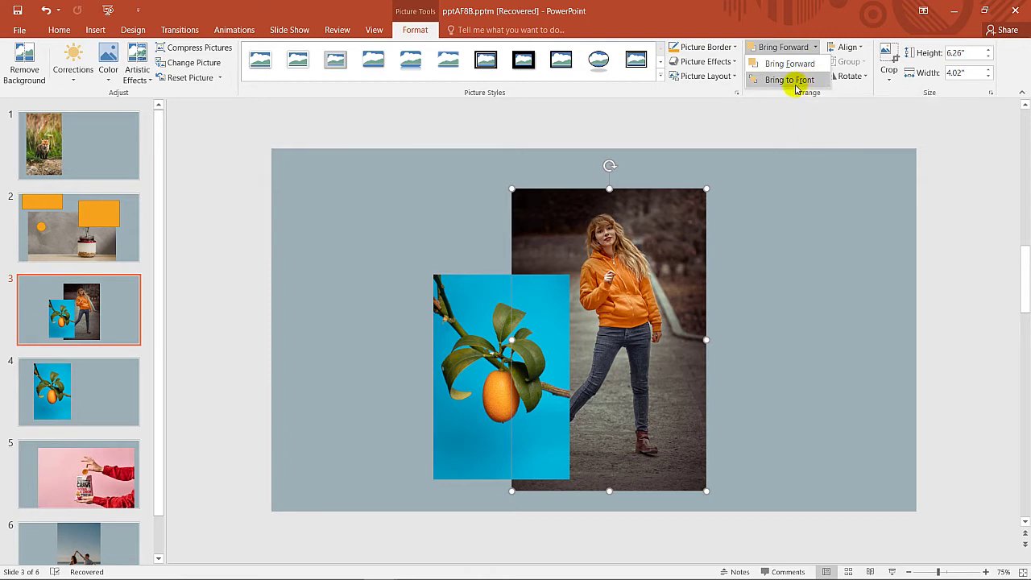
left_click(794, 80)
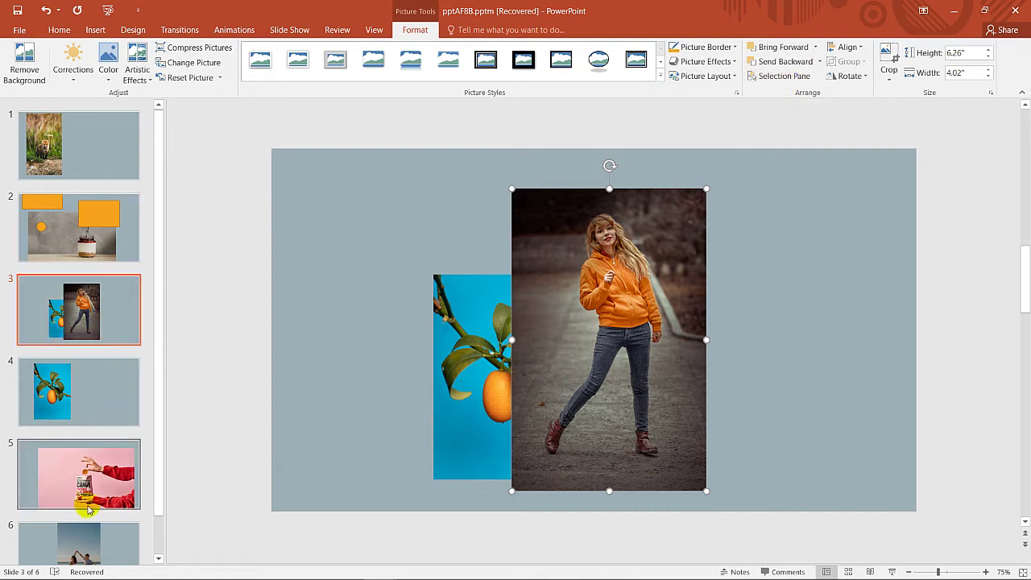
left_click(78, 475)
- Paste the pink chips photo onto slide 3 and shrink it over the other photos
left_click(486, 274)
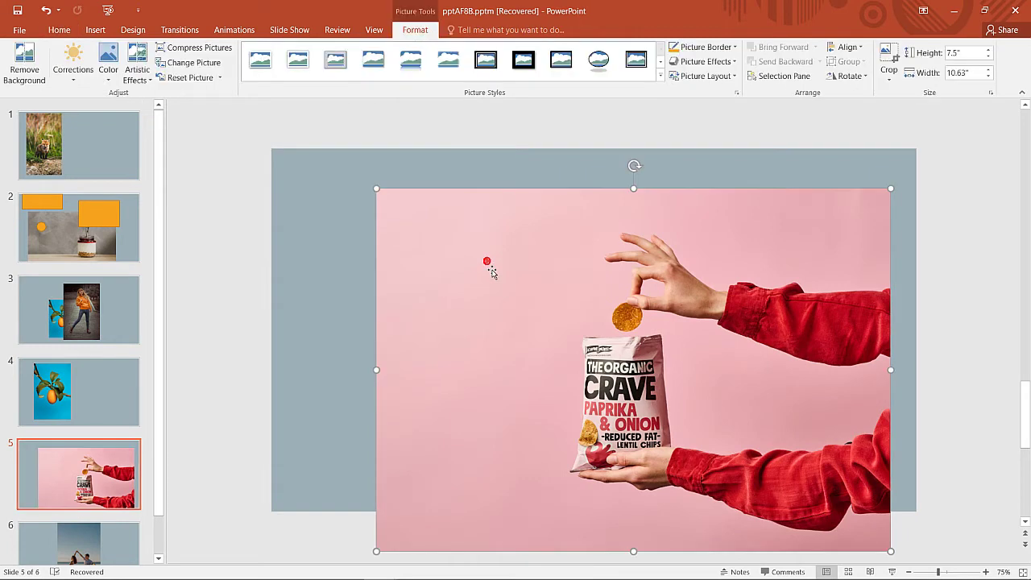
left_click(76, 311)
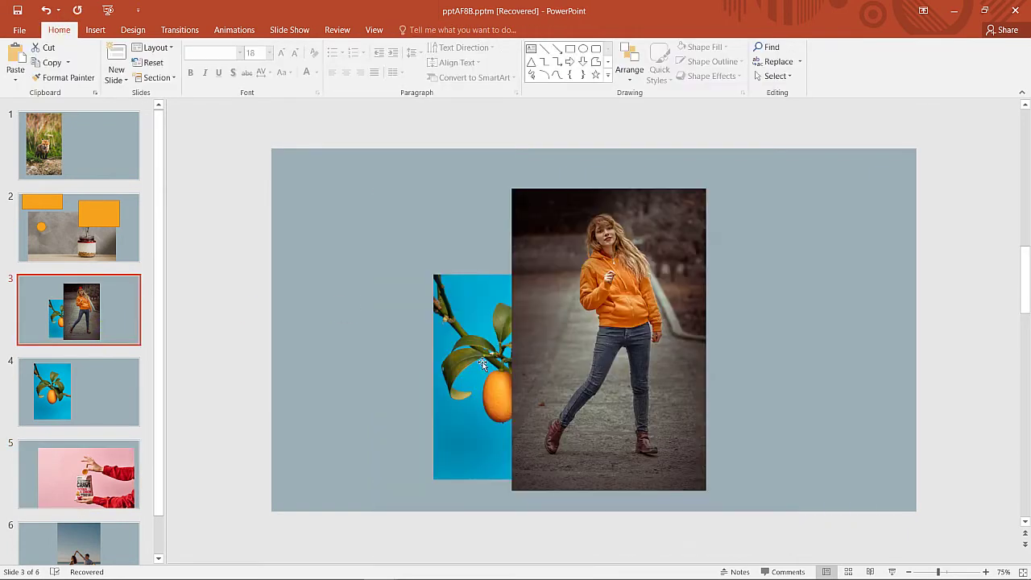
left_click(517, 292)
key("ctrl+v")
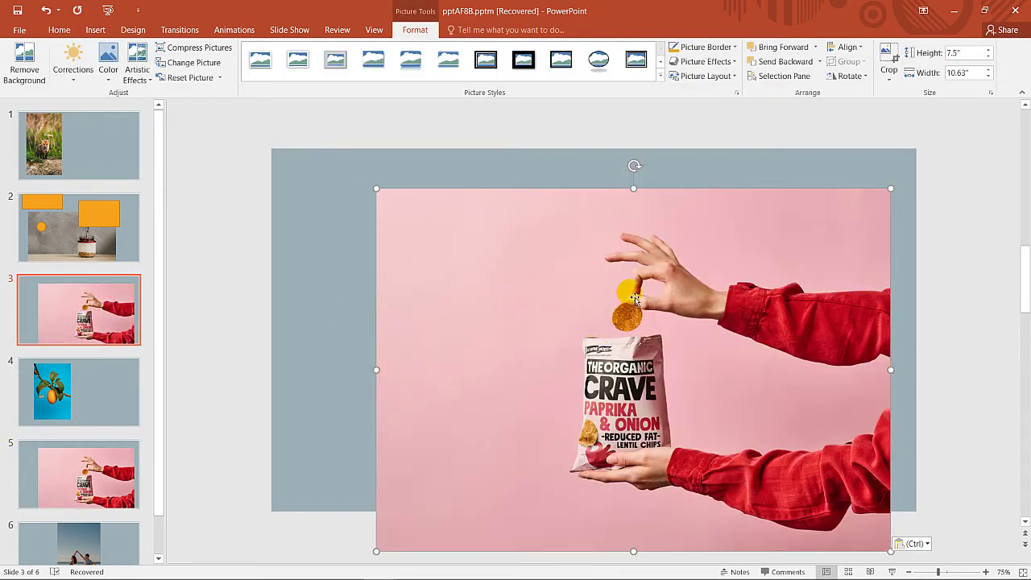
mouse_move(637, 302)
left_mouse_down()
mouse_move(382, 501)
mouse_move(387, 191)
mouse_move(574, 319)
left_mouse_up()
left_click_drag(640, 362, 586, 354)
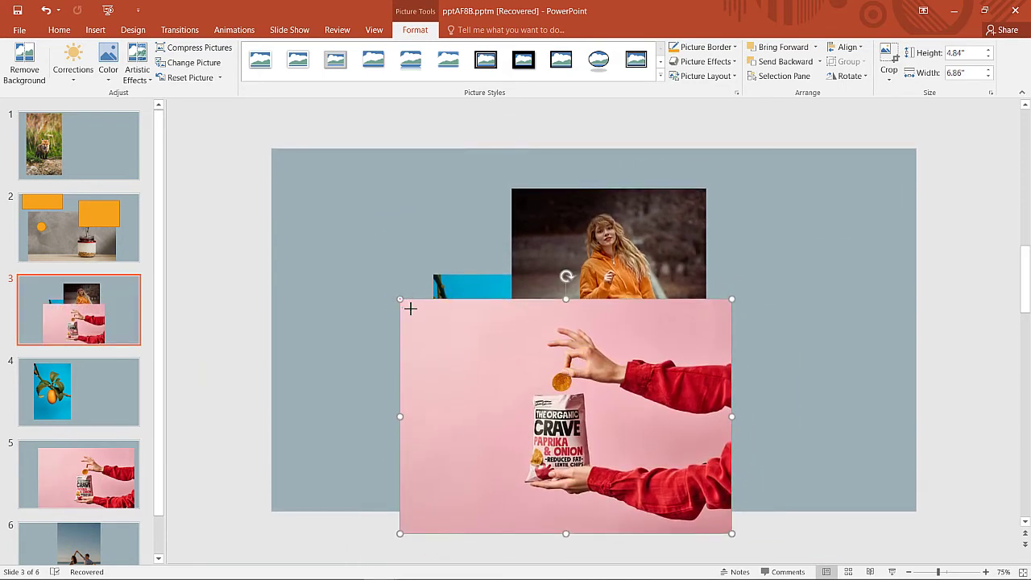
left_click_drag(400, 299, 434, 322)
left_click_drag(506, 356, 493, 328)
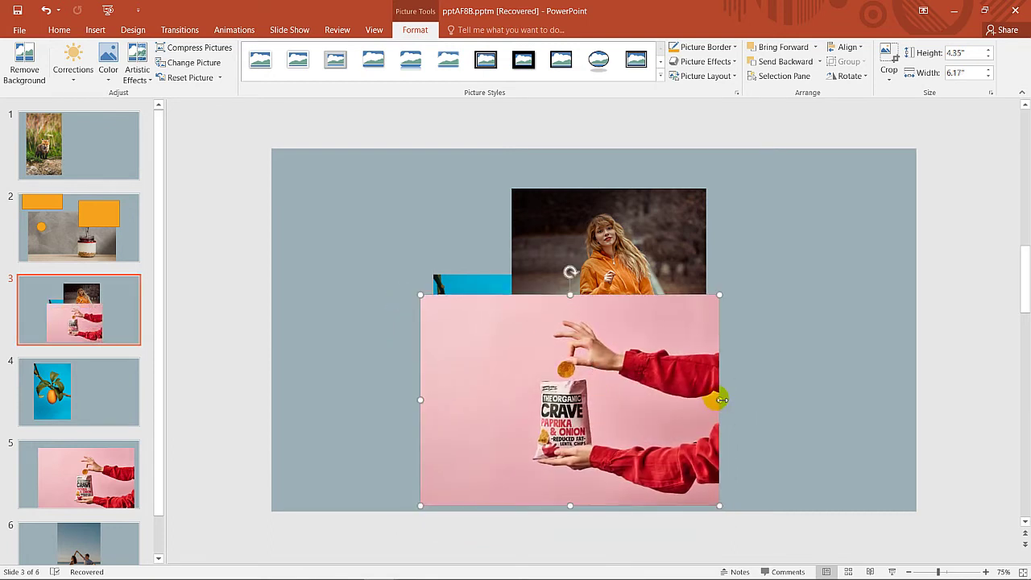
- Stretch the pink photo's left and right edges out to 11.93 inches wide
left_click_drag(724, 400, 816, 400)
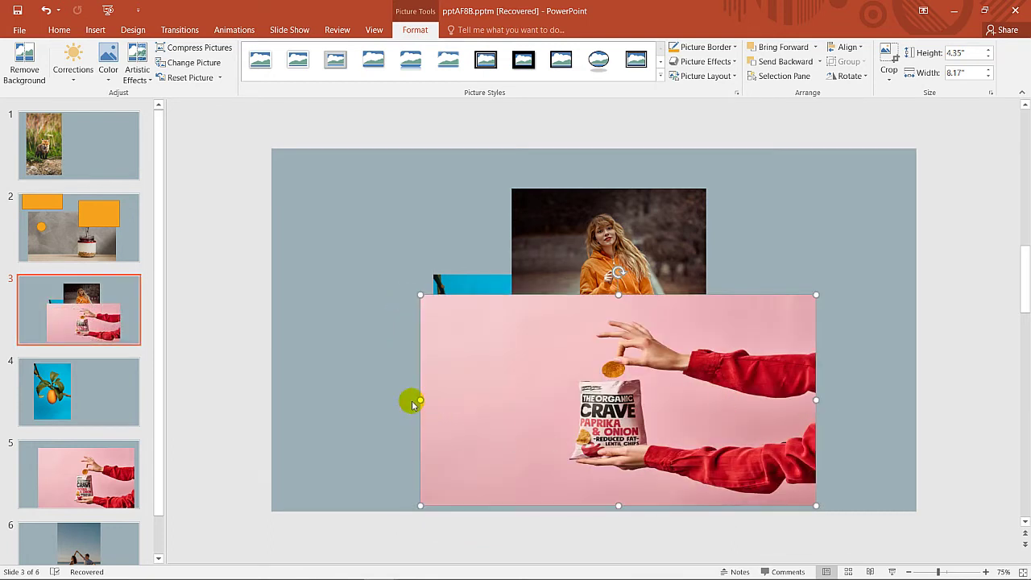
left_click_drag(421, 400, 302, 400)
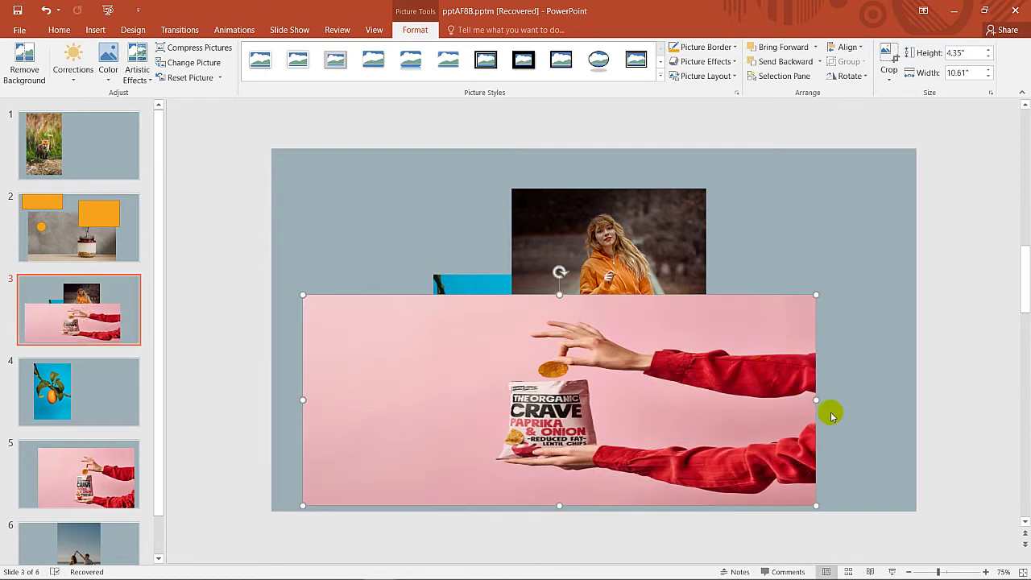
left_click_drag(819, 401, 880, 401)
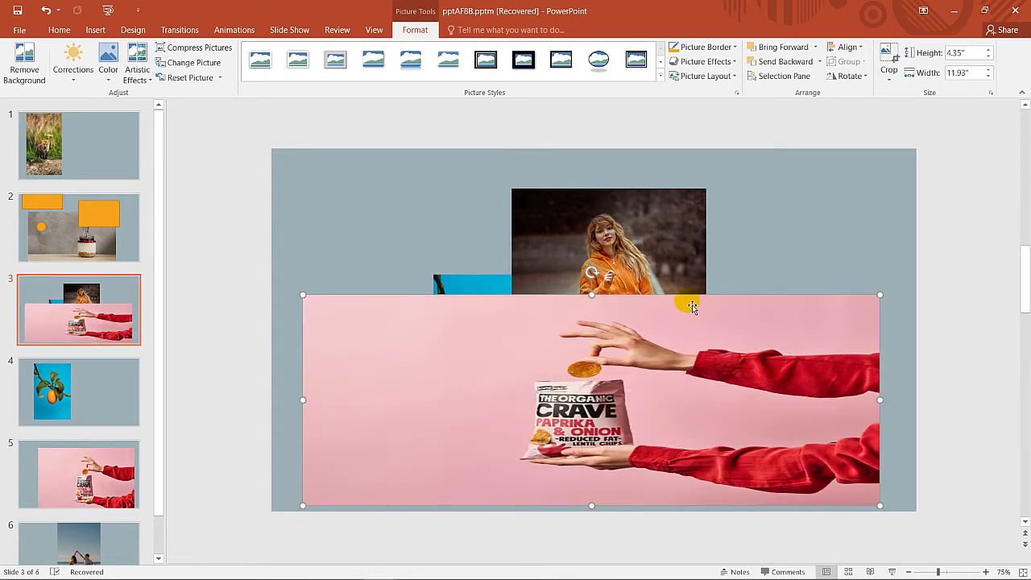
- Step the pink chips photo backward and forward through the layers, then send it to back
left_click(800, 63)
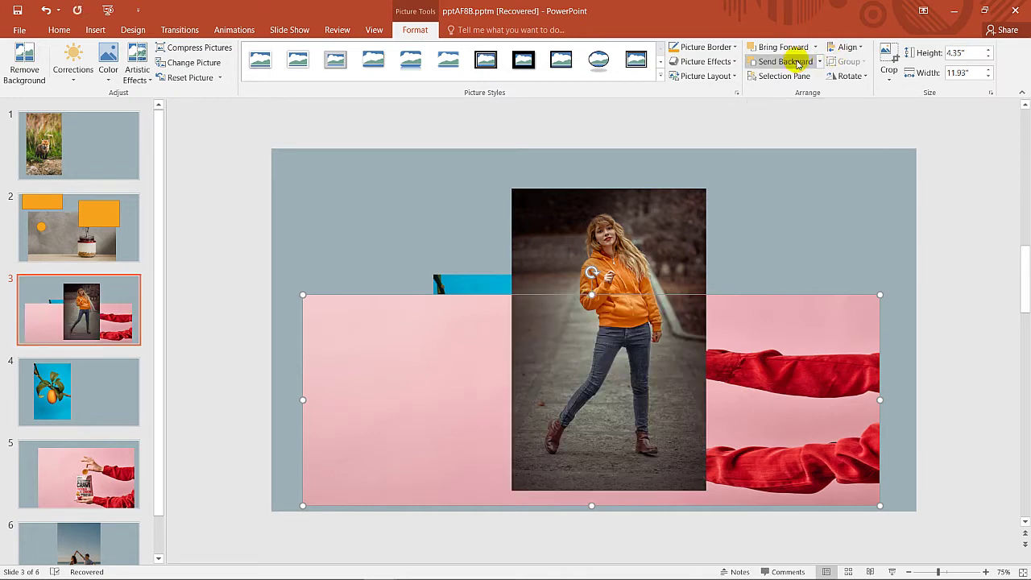
left_click(797, 63)
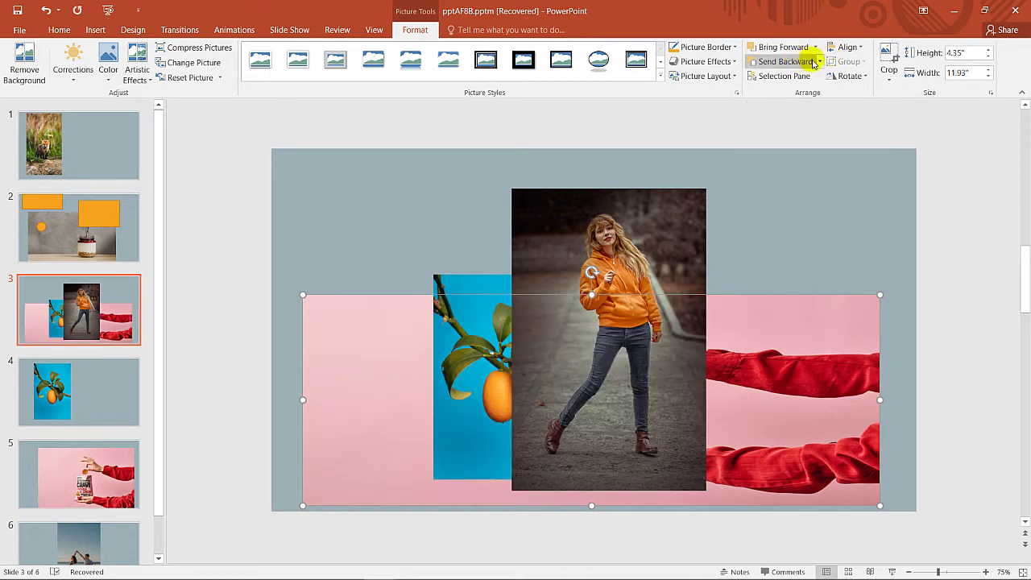
left_click(798, 48)
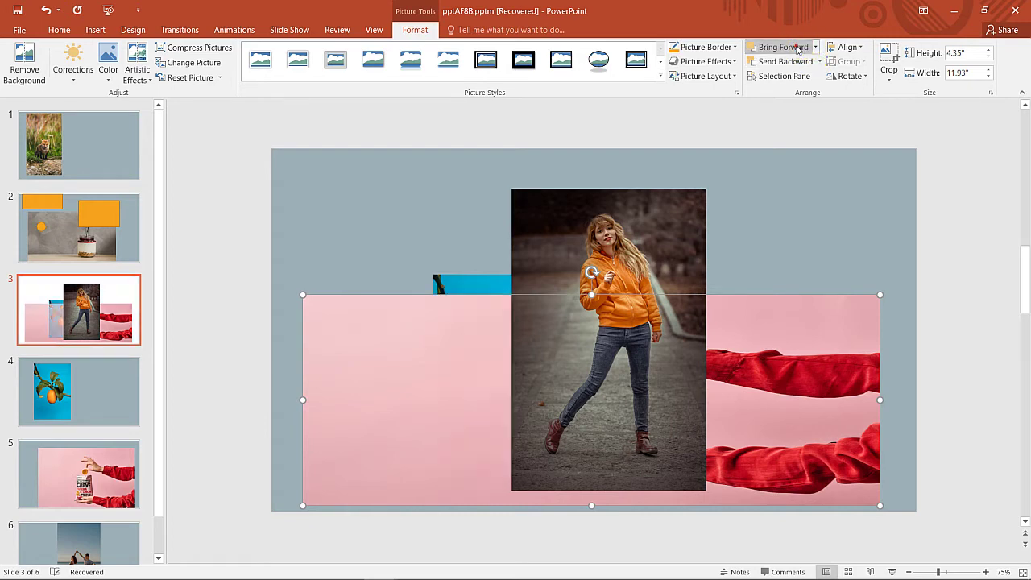
left_click(798, 48)
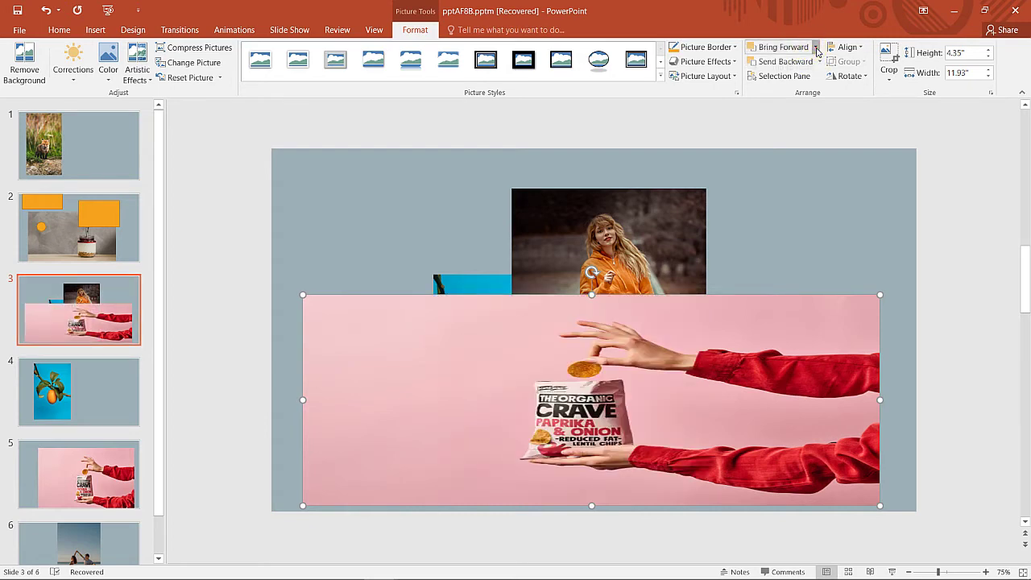
left_click(816, 48)
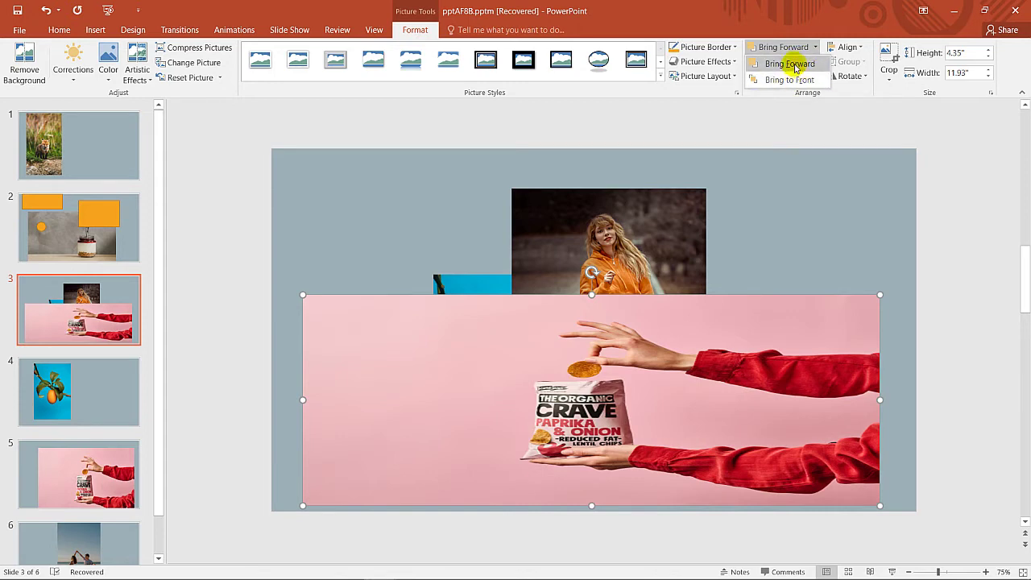
left_click(793, 65)
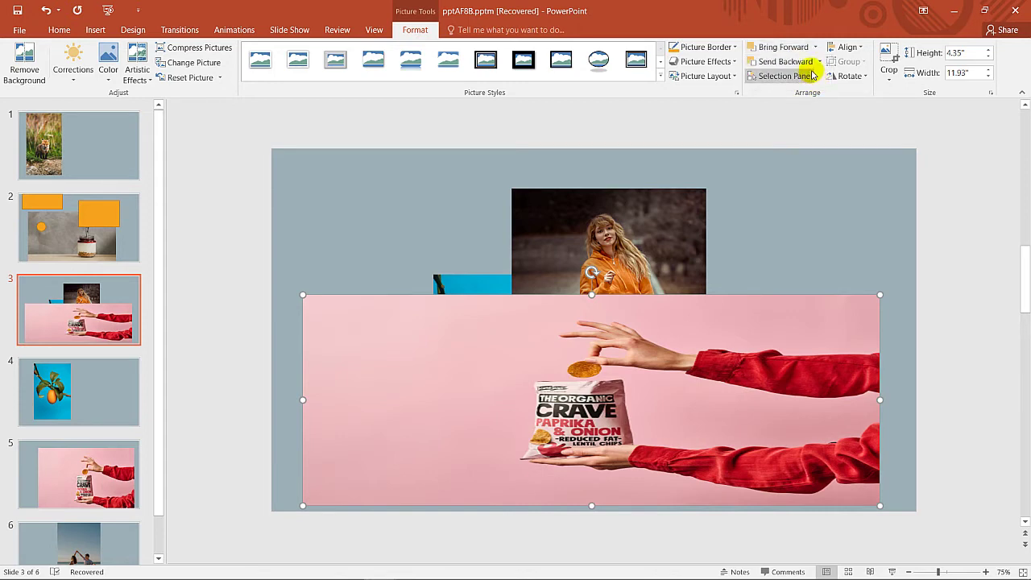
left_click(818, 62)
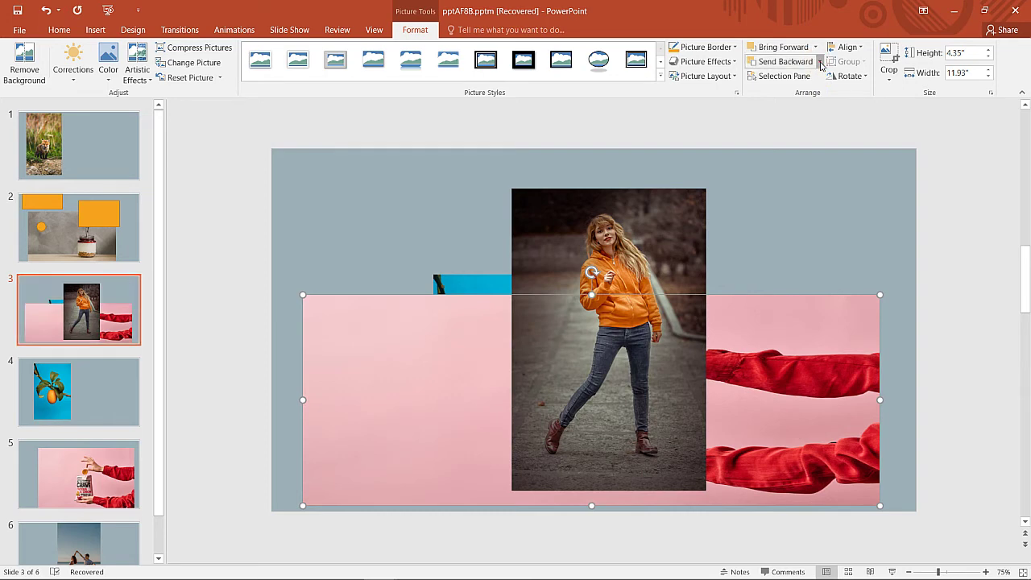
left_click(821, 64)
left_click(789, 96)
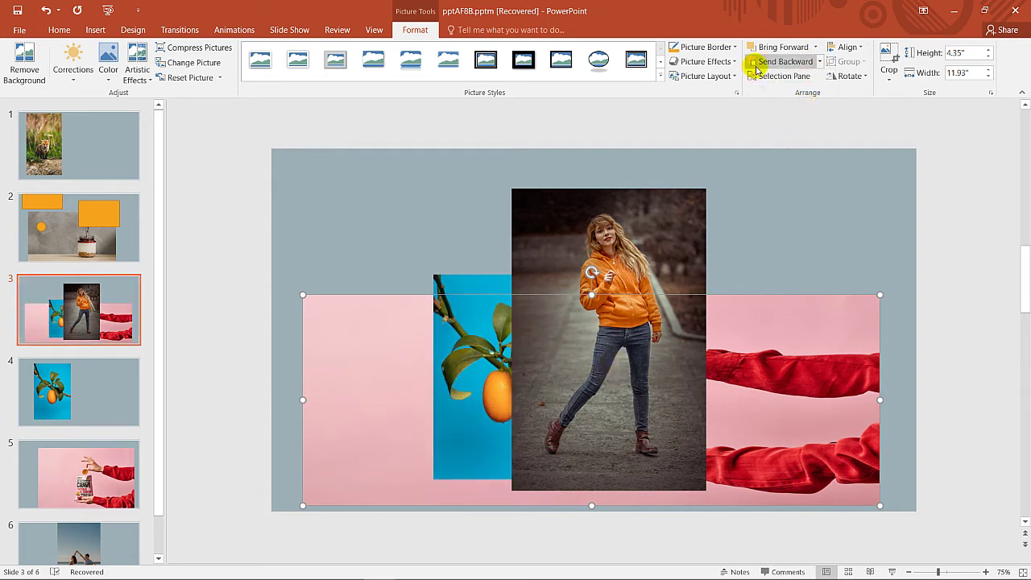
- Bring the pink photo forward again, then send it back behind the woman and orange photos
left_click(774, 48)
left_click(773, 48)
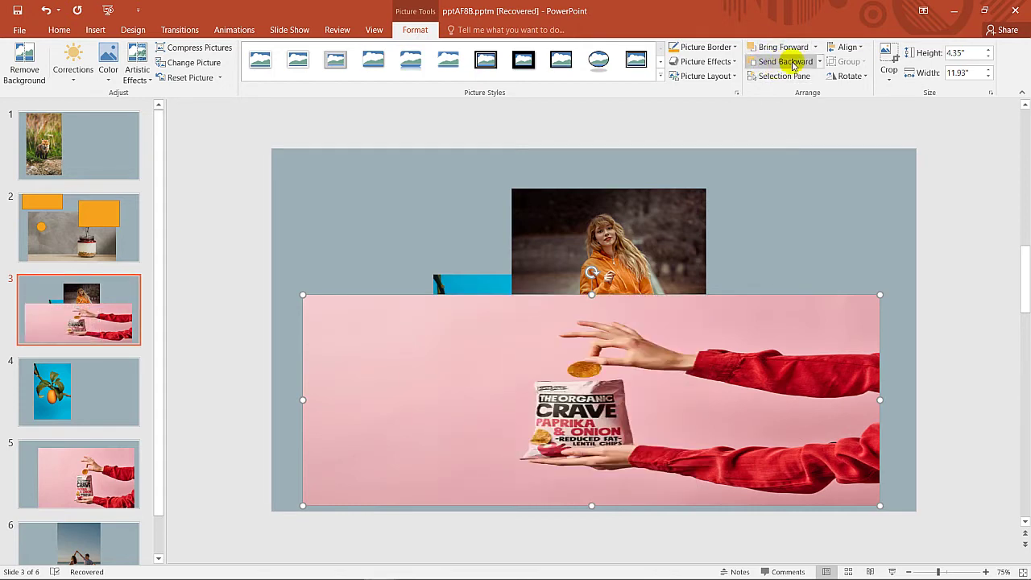
left_click(821, 64)
left_click(801, 94)
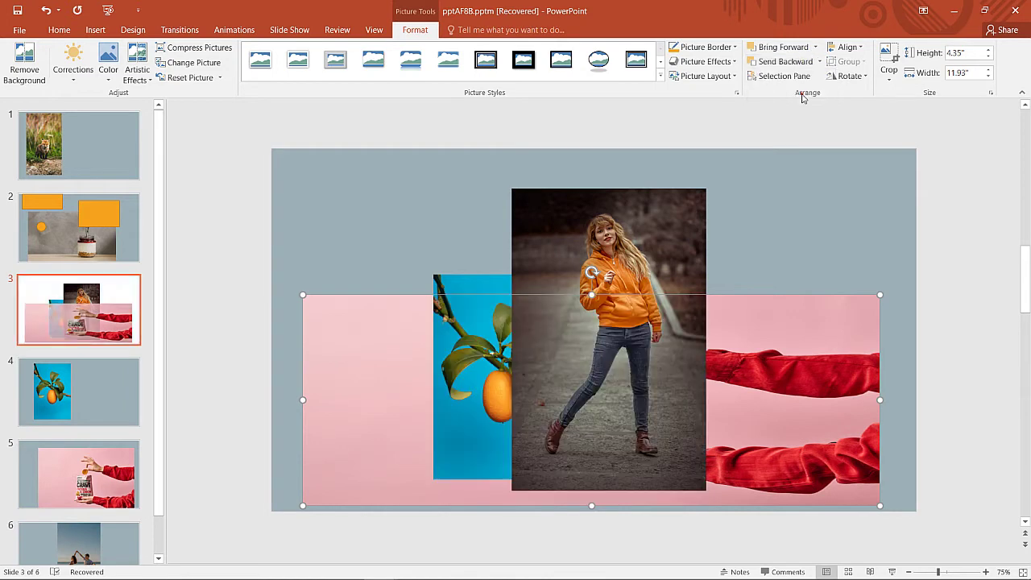
left_click(793, 47)
left_click(794, 47)
left_click(783, 63)
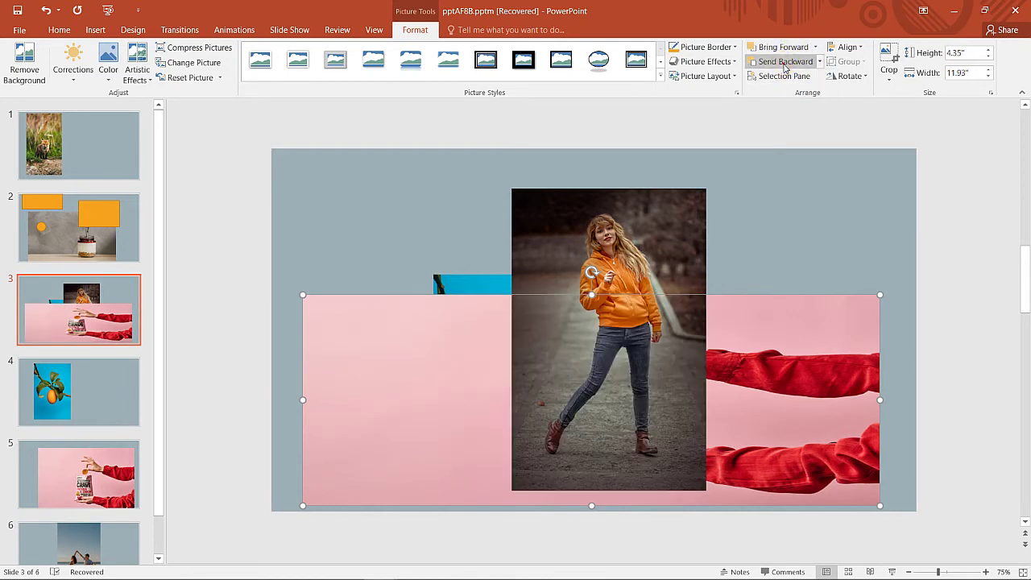
left_click(785, 64)
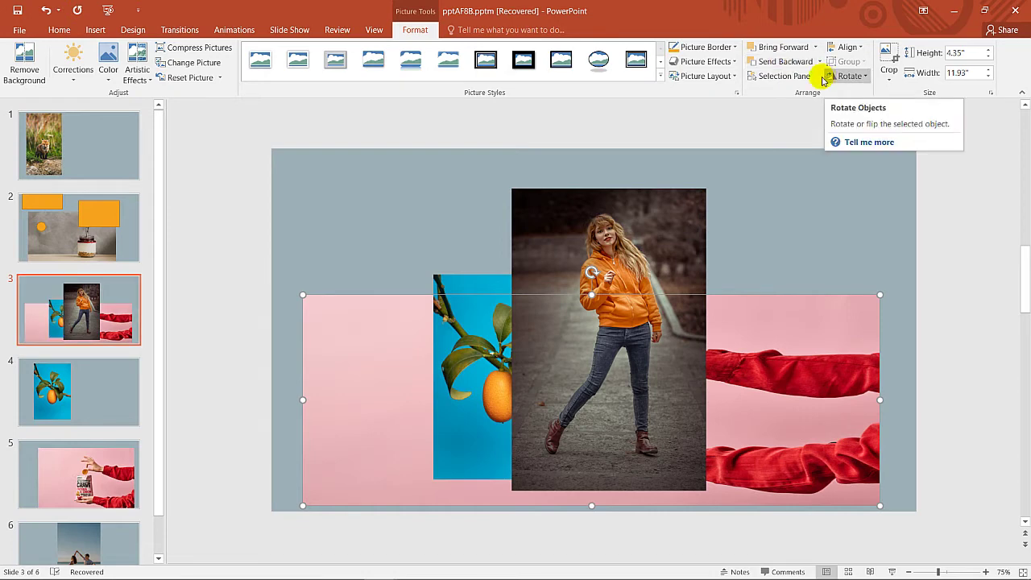
left_click(815, 47)
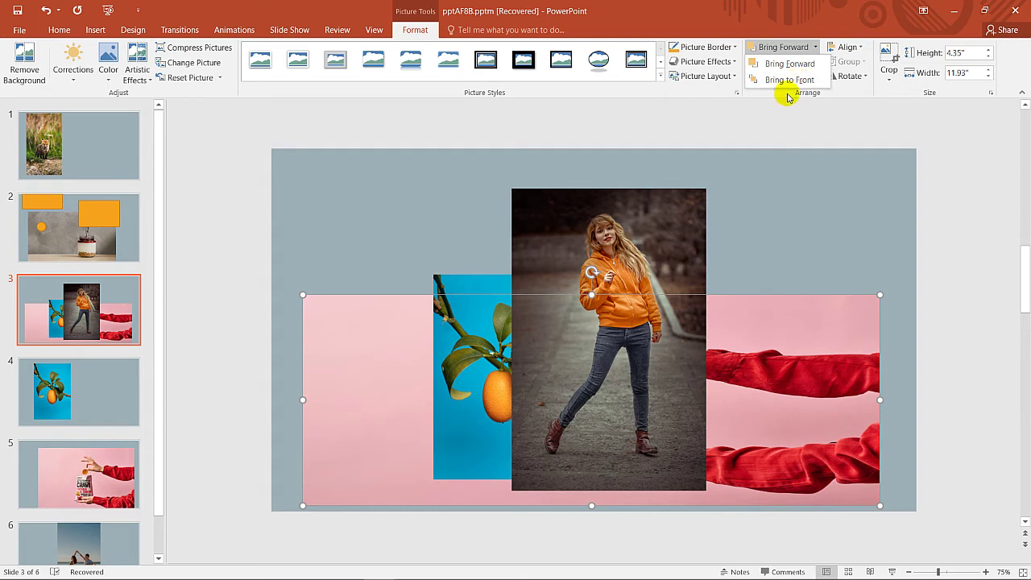
left_click(712, 119)
left_click(786, 68)
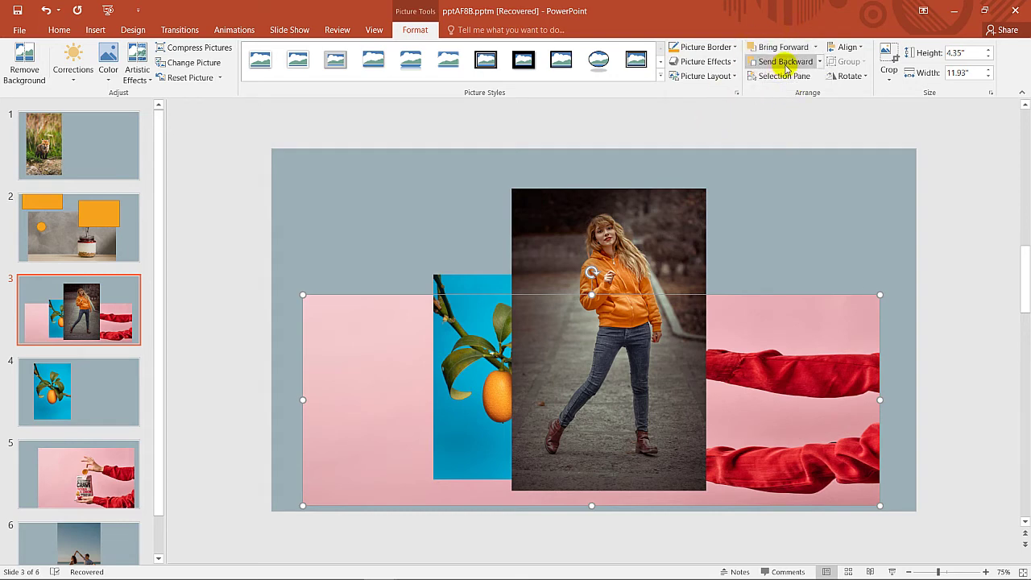
left_click(820, 62)
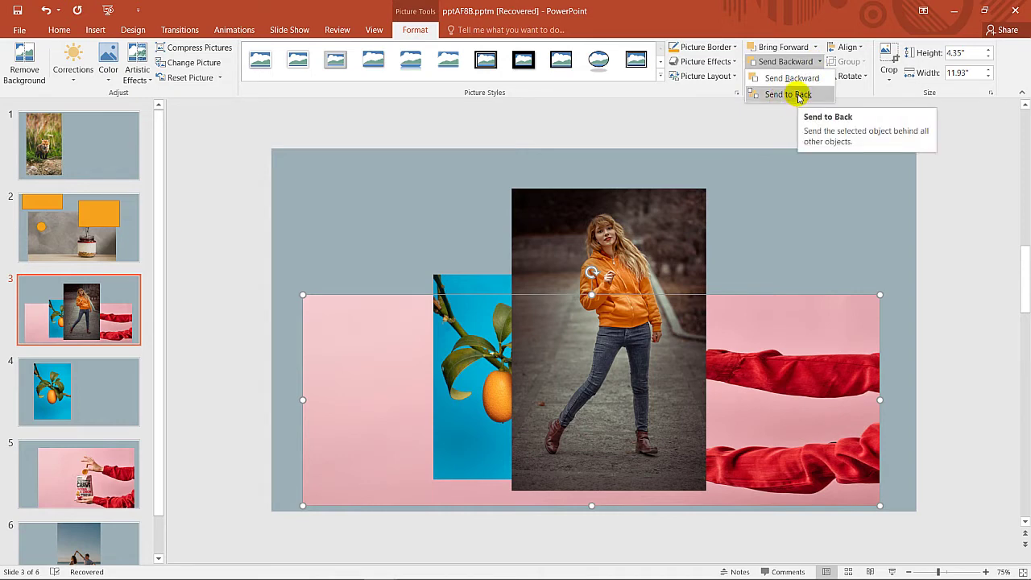
left_click(793, 94)
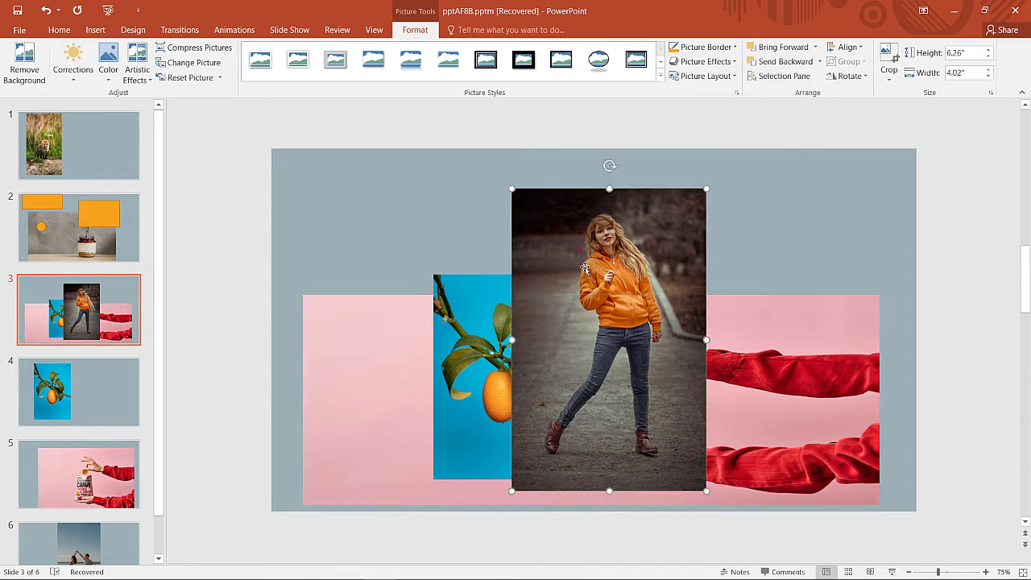
- Move the woman's photo right over the chips image and enlarge the orange-branch photo
left_click_drag(594, 303, 757, 304)
left_click_drag(541, 298, 473, 295)
left_click_drag(758, 304, 611, 311)
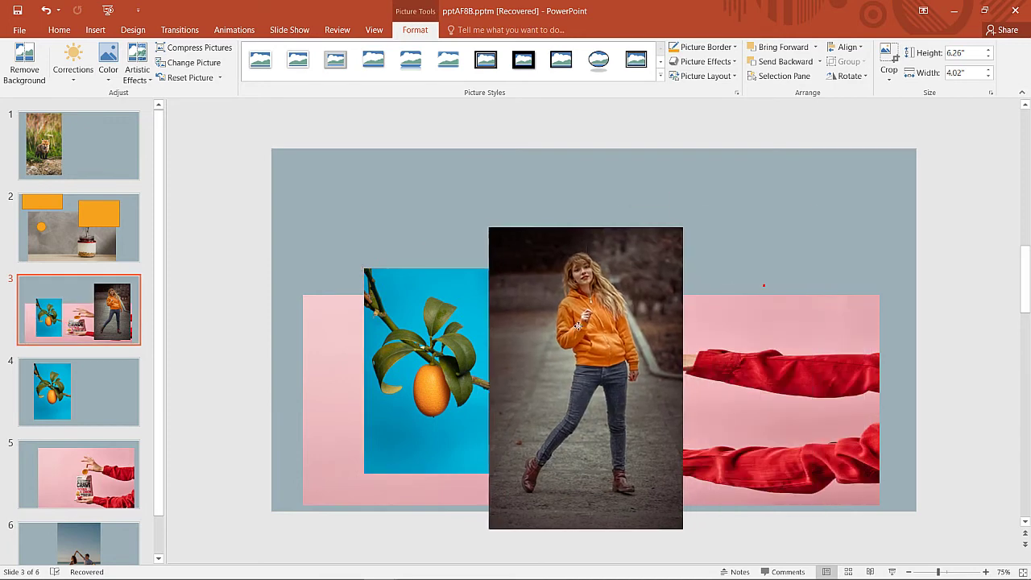
left_click(487, 317)
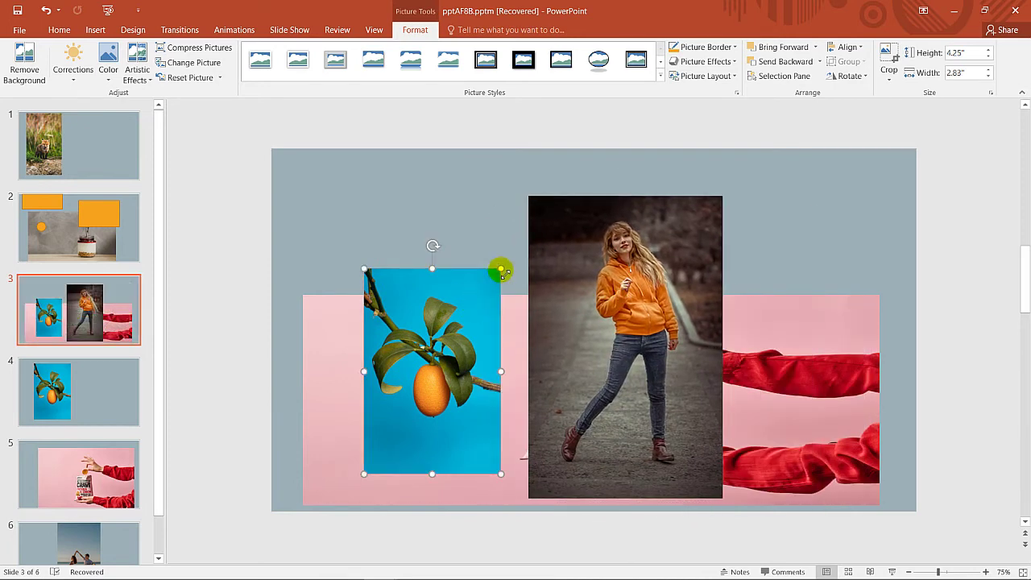
left_click_drag(501, 269, 531, 223)
mouse_move(470, 302)
left_mouse_down()
mouse_move(432, 302)
mouse_move(805, 317)
mouse_move(626, 337)
left_mouse_up()
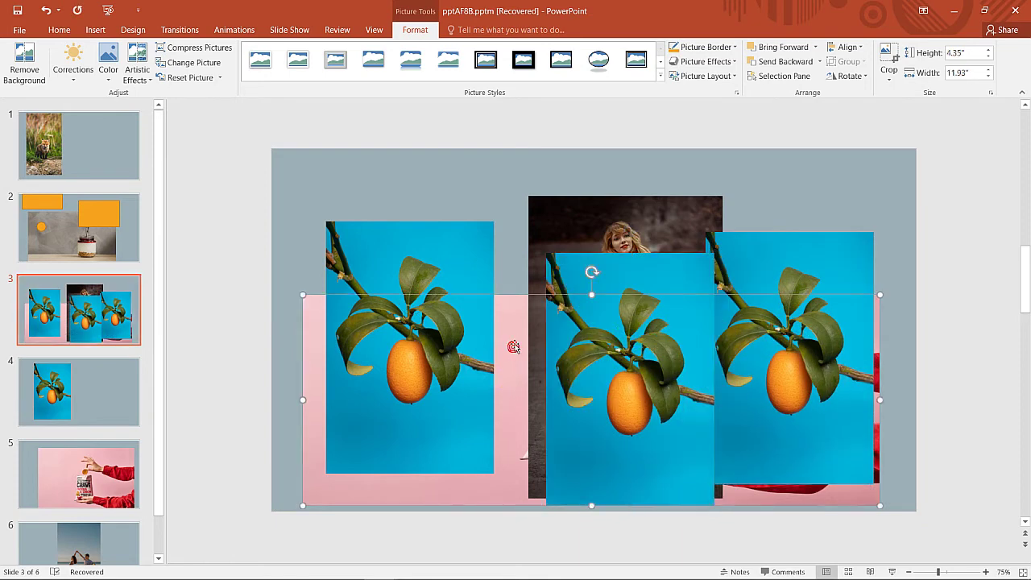
- Undo the misplaced orange copies and stagger the front copy lower and to the left
key("ctrl+z")
key("ctrl+z")
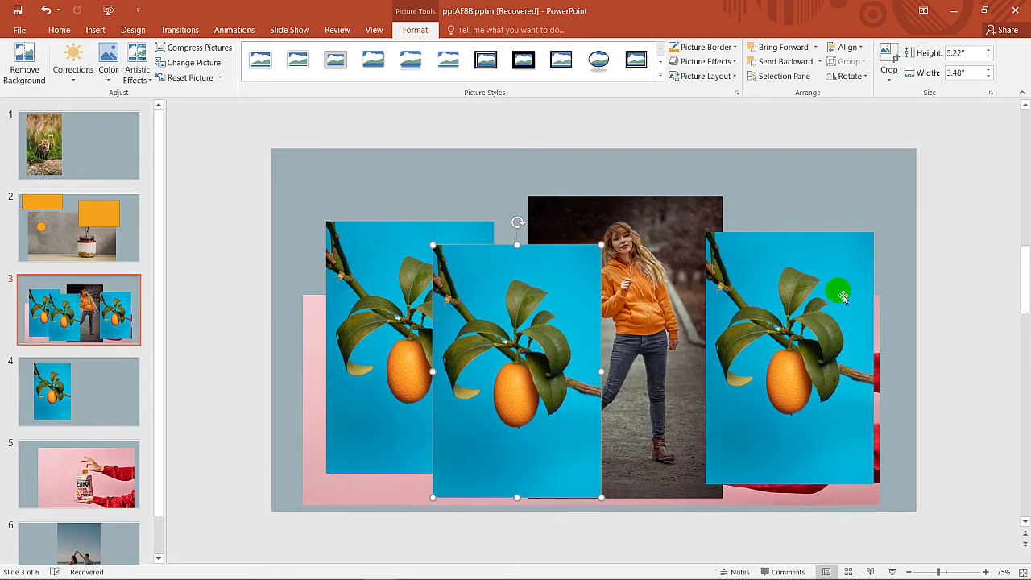
key("ctrl+z")
key("ctrl+z")
key("ctrl+z")
key("ctrl+z")
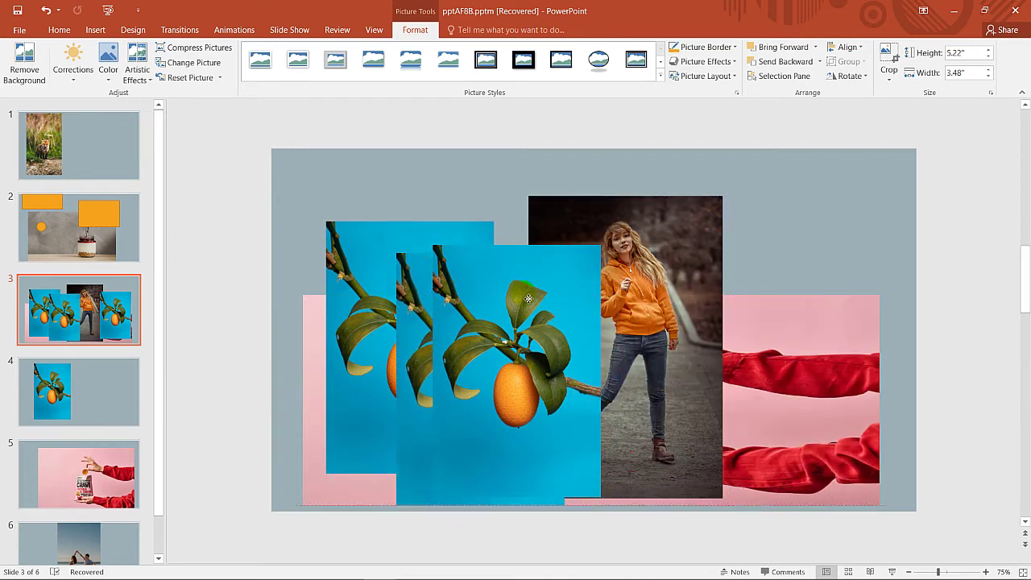
key("ctrl+z")
left_click_drag(516, 318, 520, 319)
left_click(772, 319)
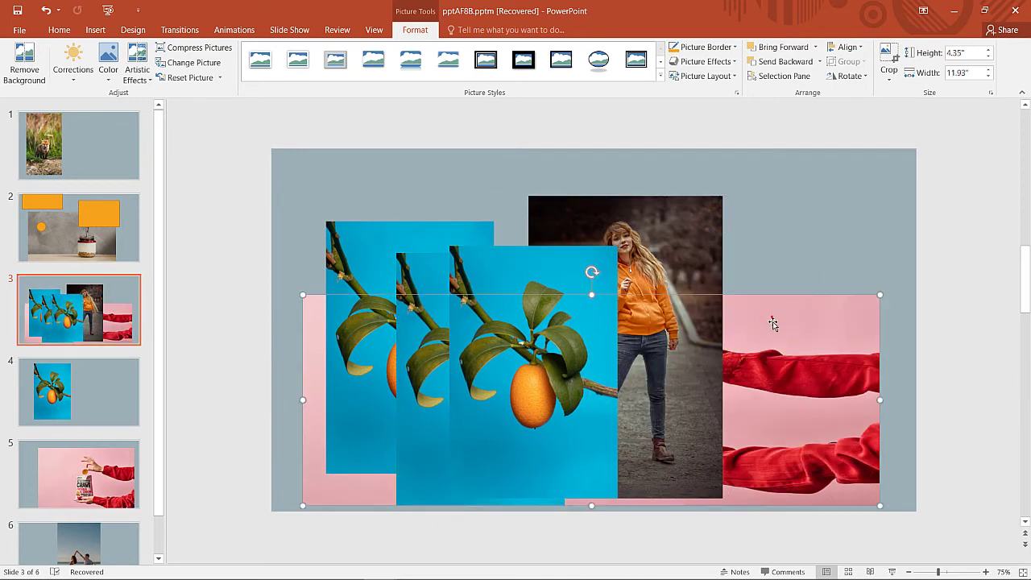
left_click_drag(480, 378, 641, 350)
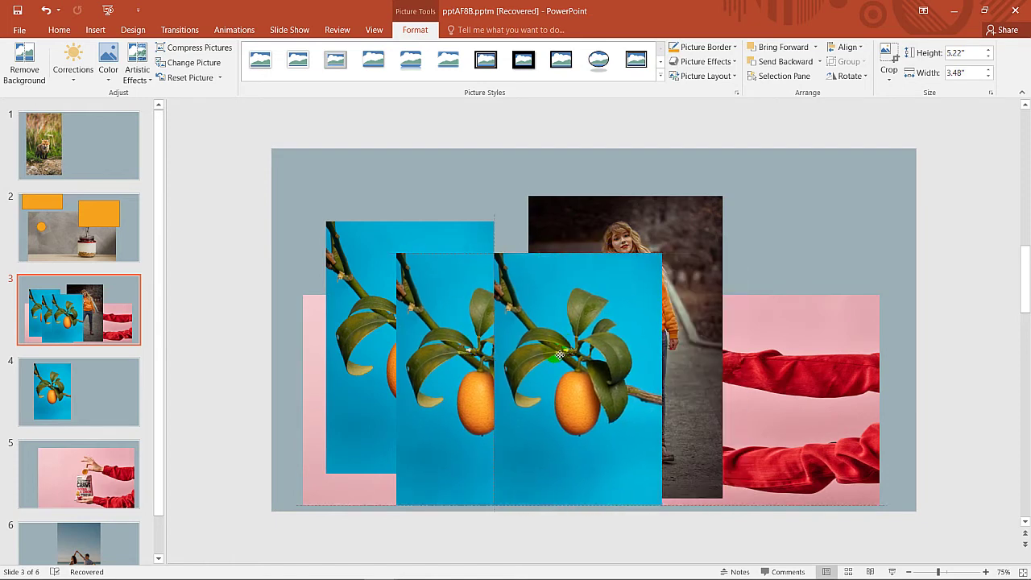
left_click_drag(640, 350, 554, 371)
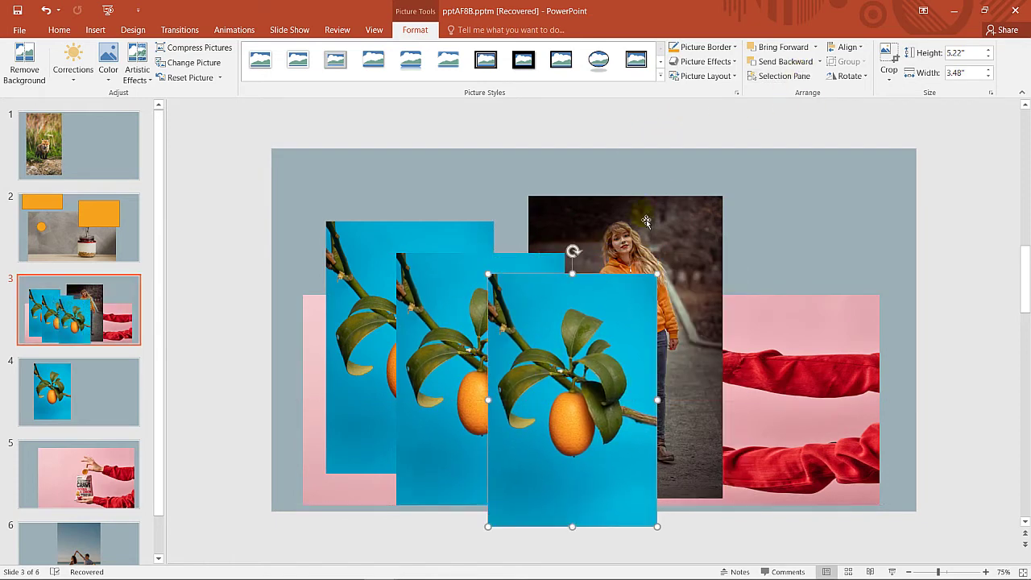
- Bring the orange-branch copy to front, move it right, then send it to back behind the pink photo
left_click(789, 62)
left_click(792, 66)
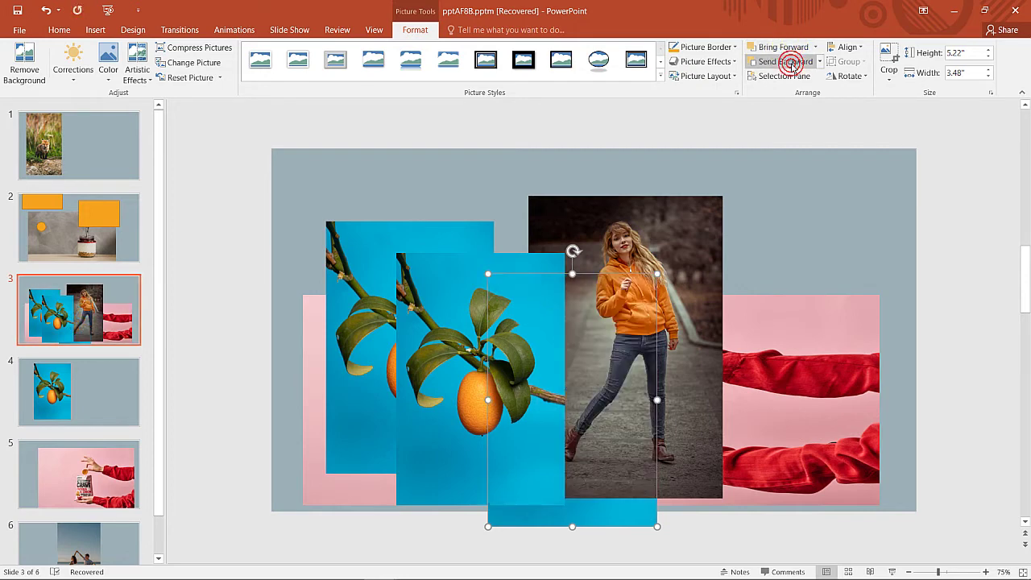
left_click(792, 64)
left_click(793, 64)
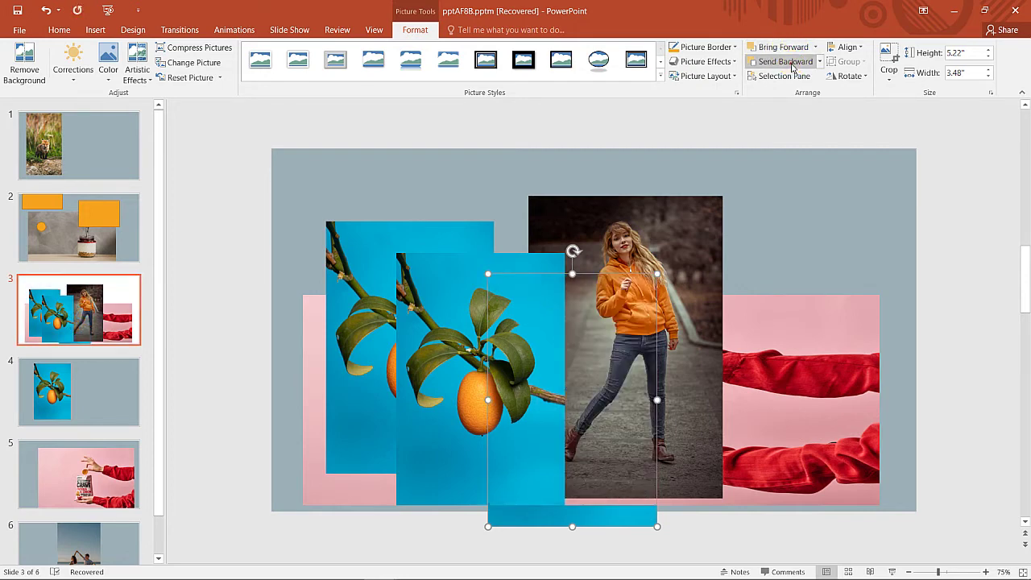
left_click(814, 46)
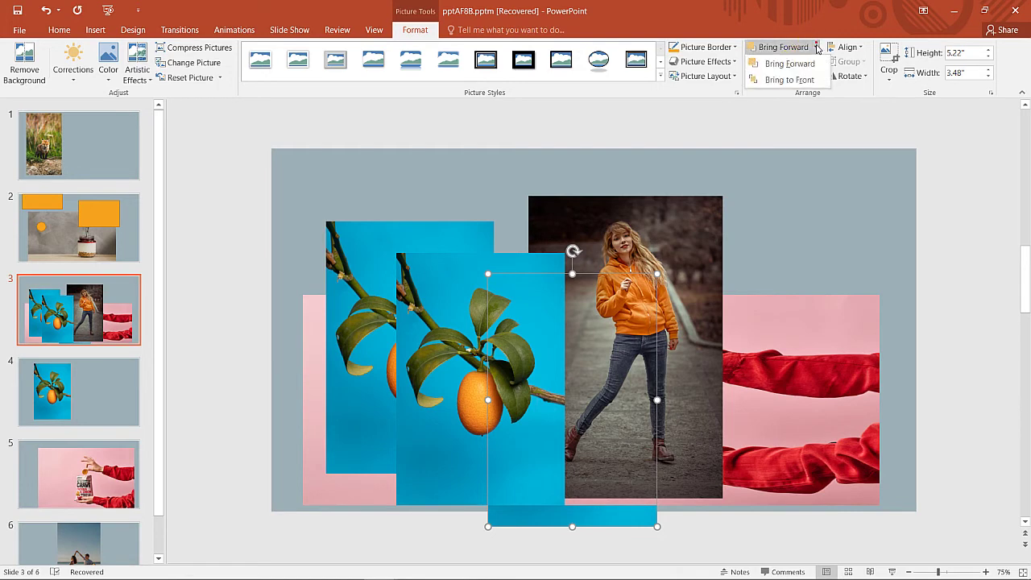
left_click(794, 81)
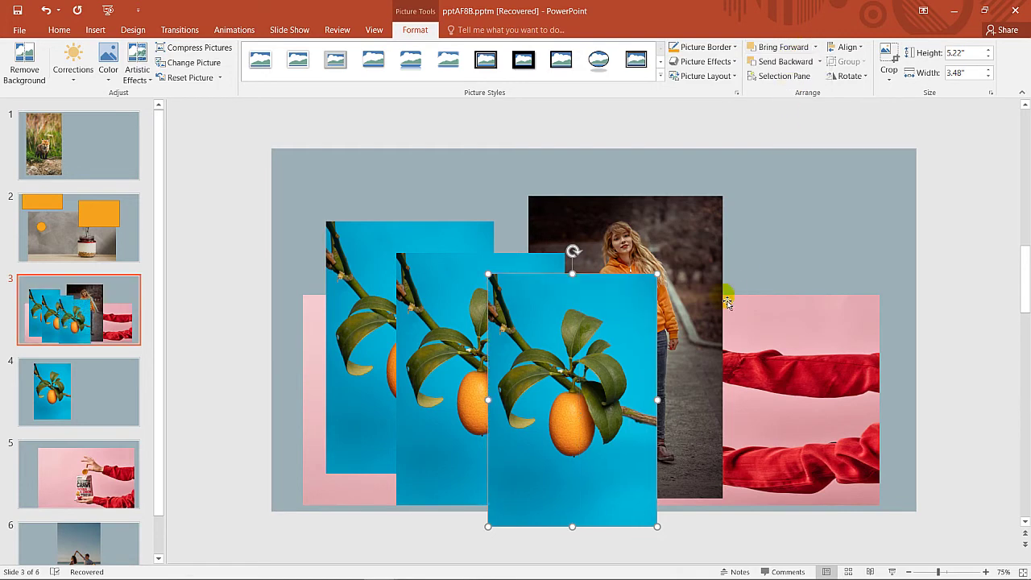
left_click_drag(612, 356, 822, 345)
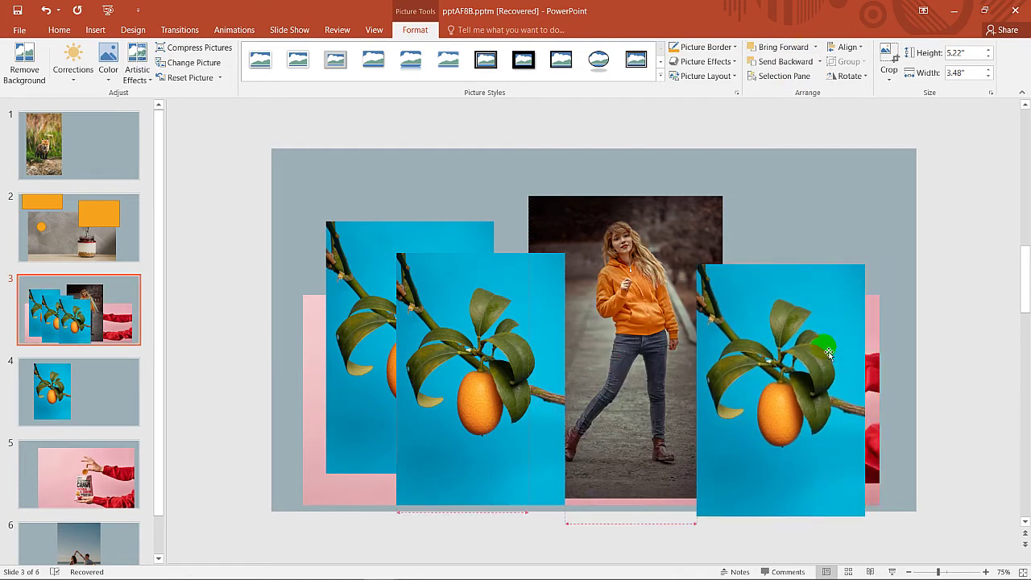
left_click(819, 62)
left_click(806, 105)
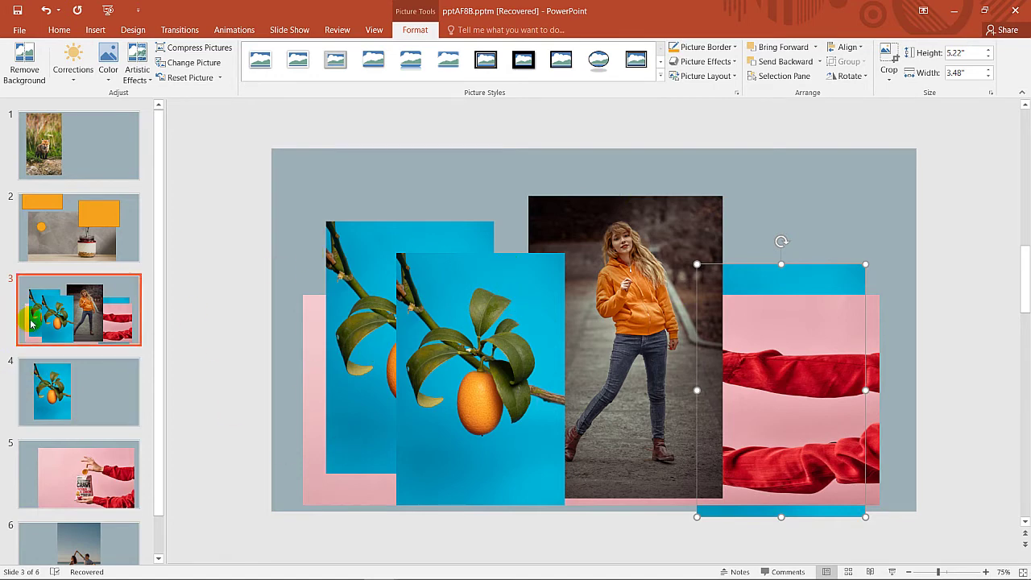
- Move slide 5's pink photo up toward the slide centre
left_click(131, 456)
left_click(492, 324)
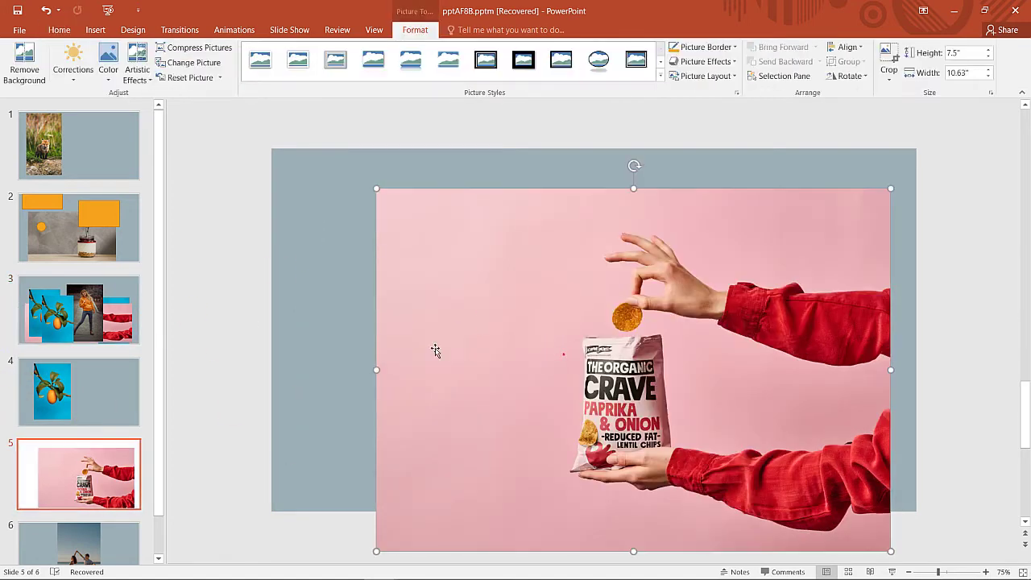
left_click_drag(533, 251, 480, 210)
scroll(189, 336, "down", 1)
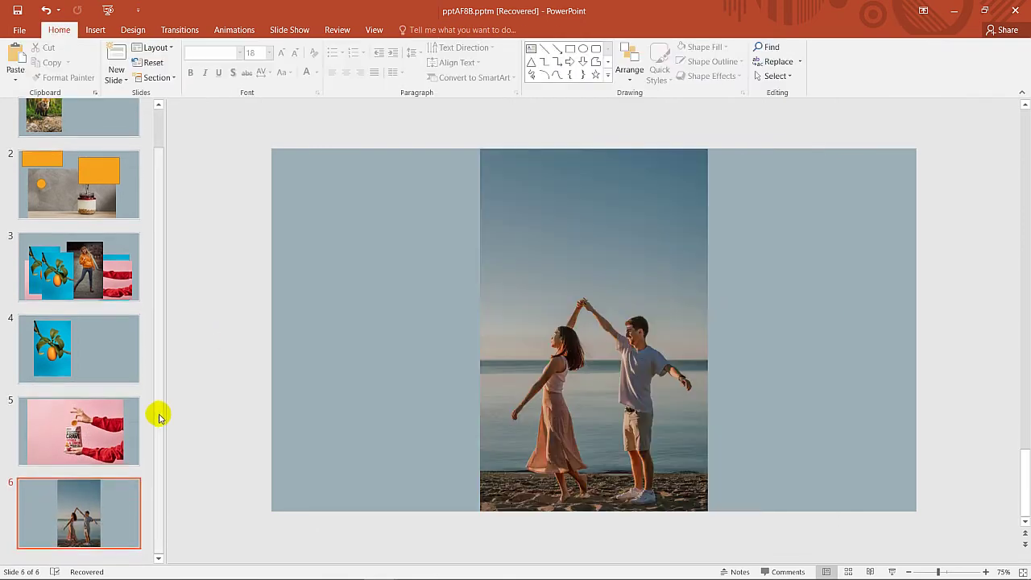
- Replace slide 4's orange photo with the front orange-branch photo taken from the collage
left_click(67, 364)
left_click(432, 279)
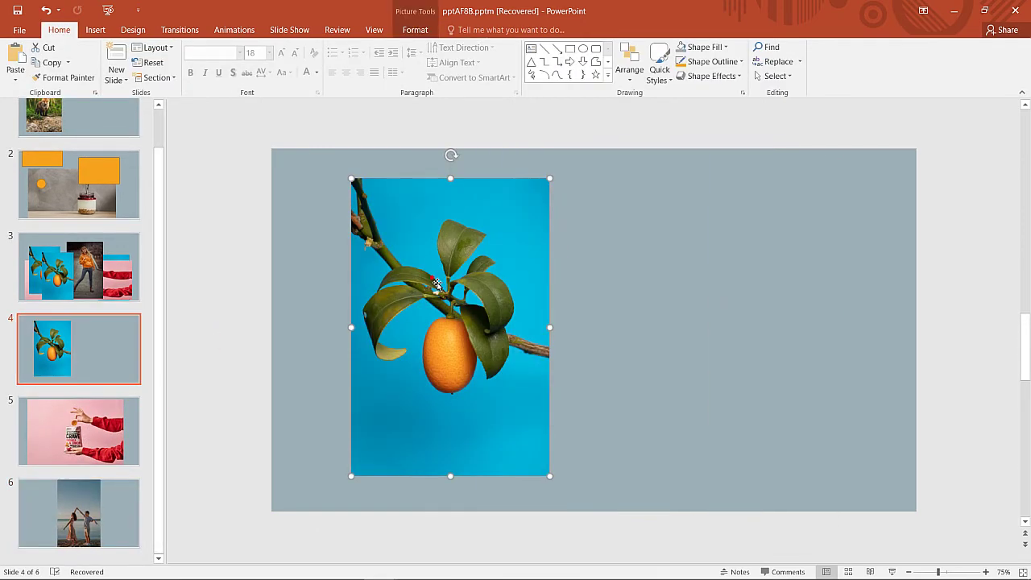
key("Delete")
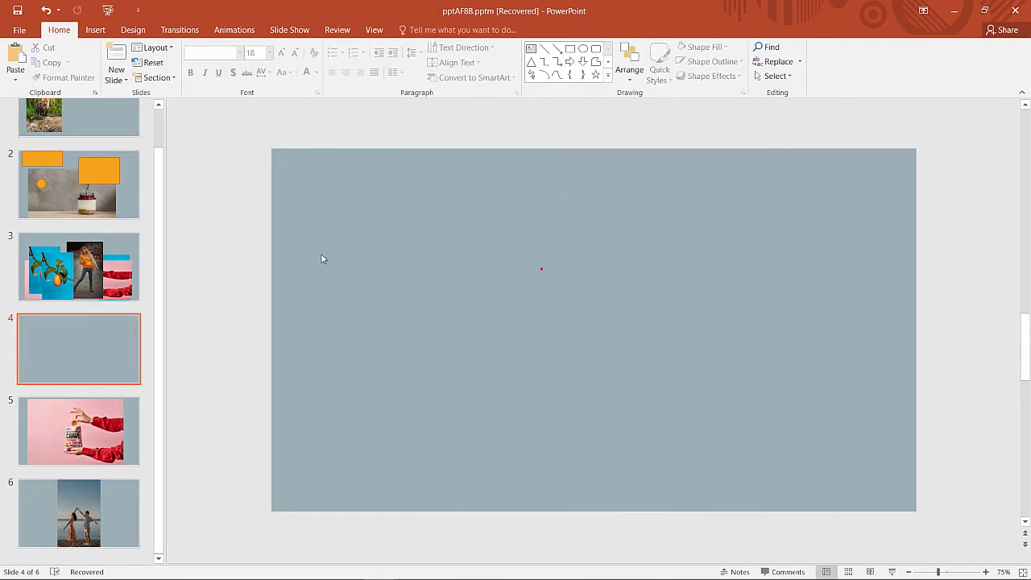
left_click(63, 298)
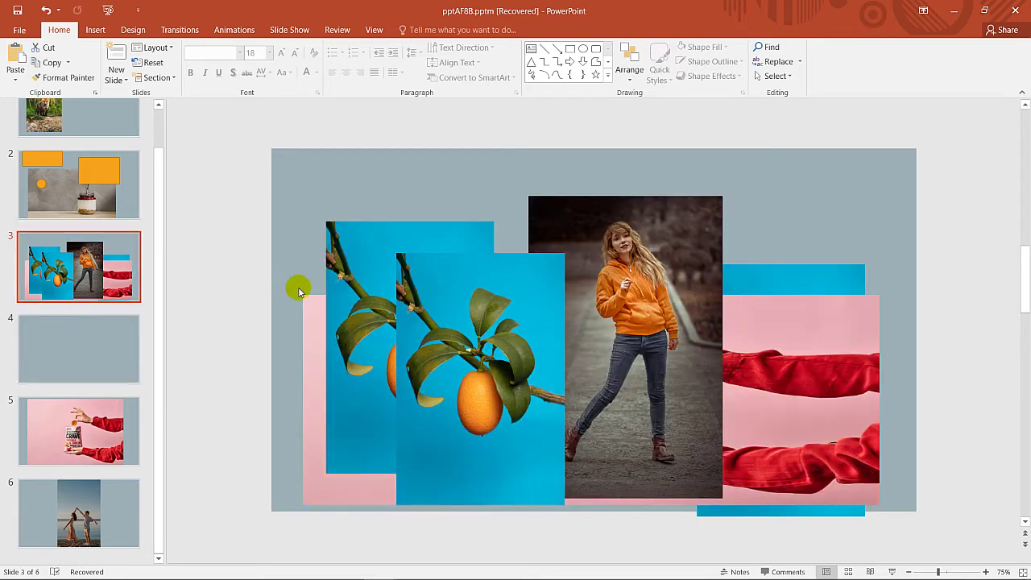
left_click(524, 286)
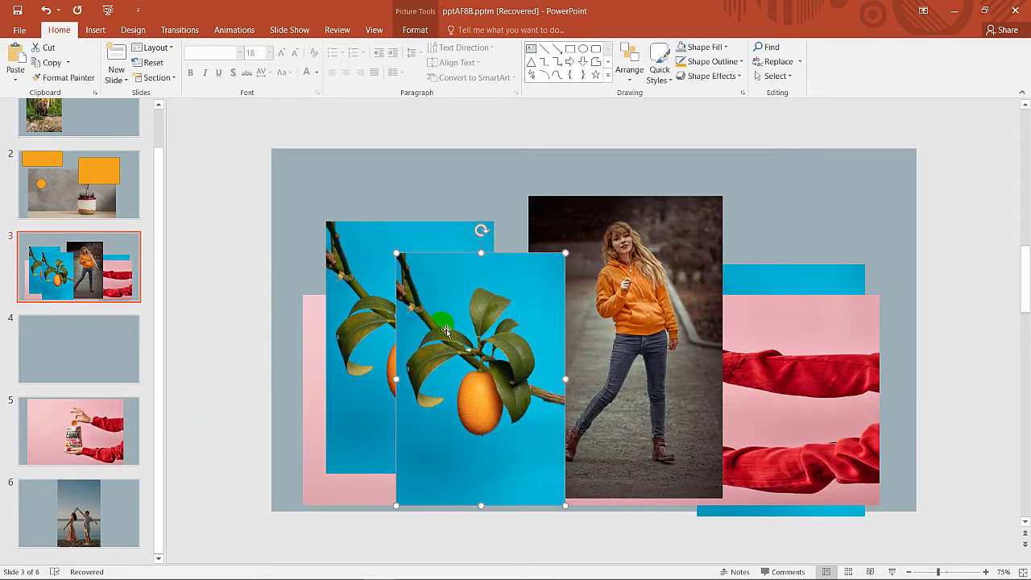
key("Delete")
left_click(99, 331)
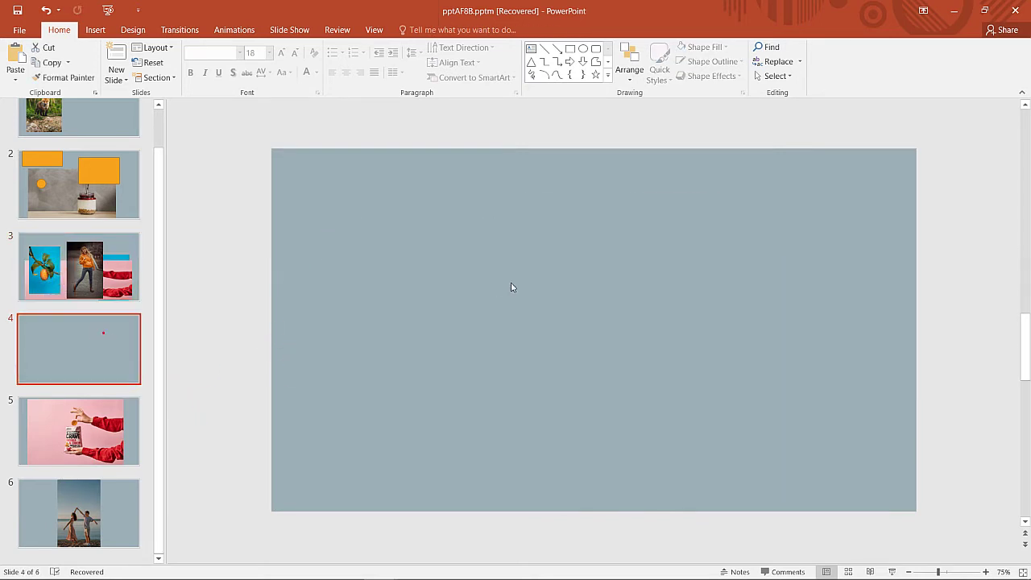
key("ctrl+v")
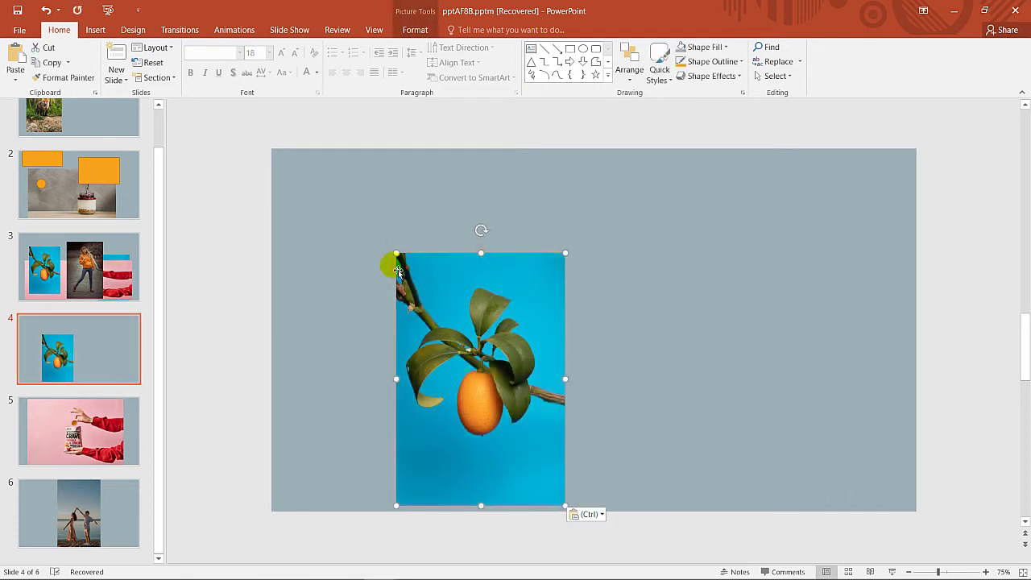
- Shrink the orange-branch photo, crop it to an oval, and trim it into a small left-side circle
left_click_drag(397, 254, 426, 295)
left_click_drag(547, 320, 460, 247)
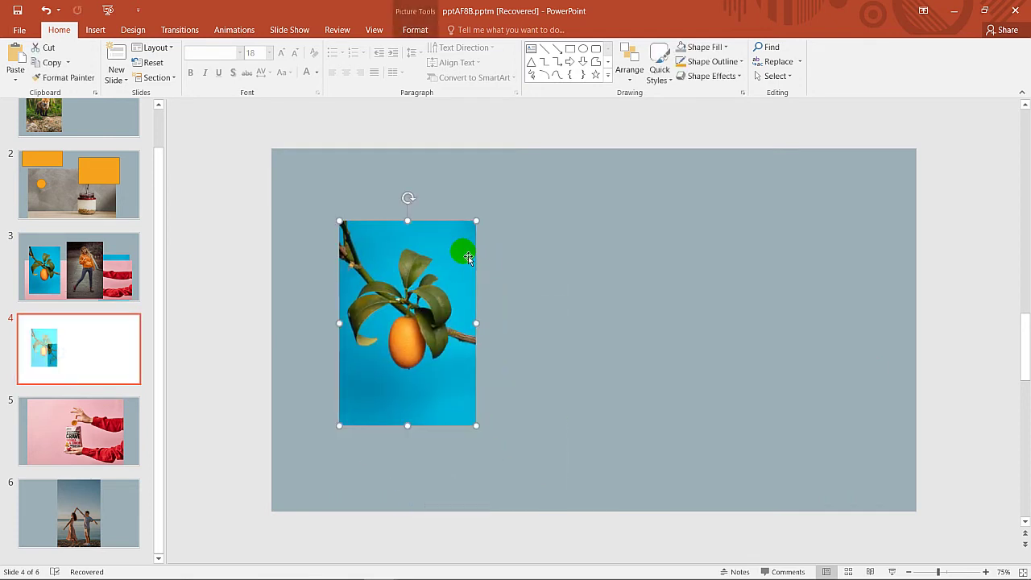
left_click(415, 30)
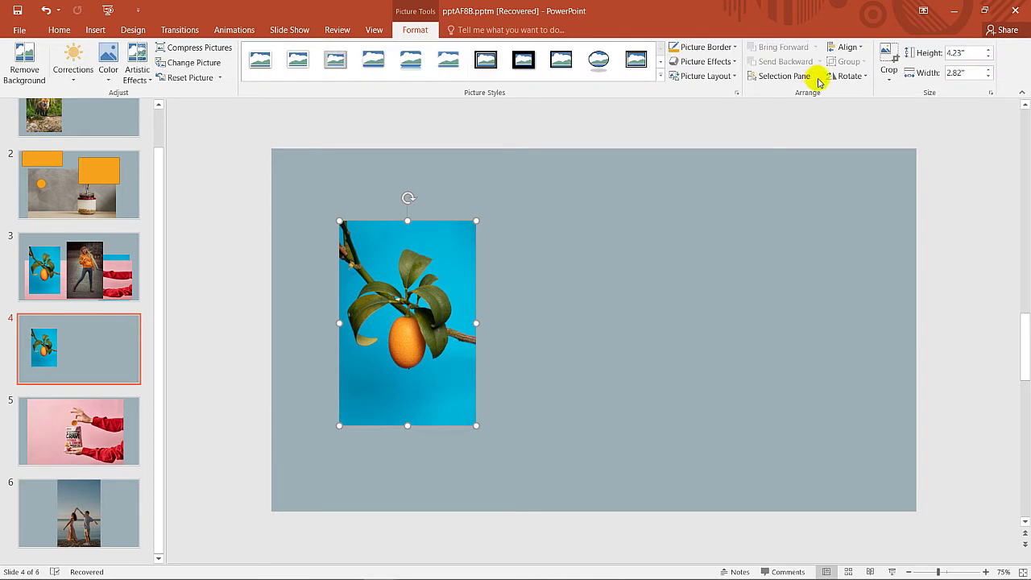
left_click(889, 72)
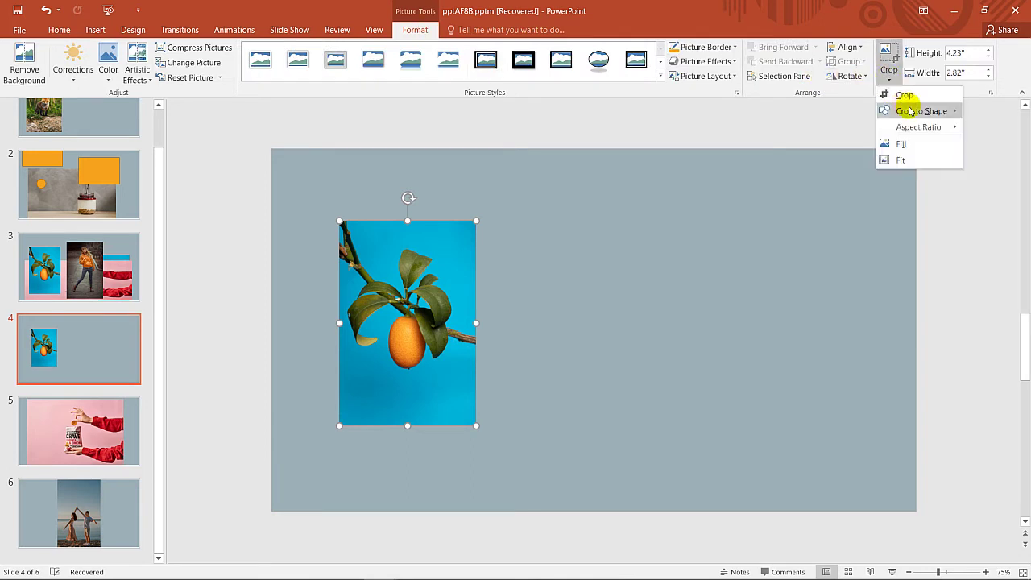
mouse_move(904, 115)
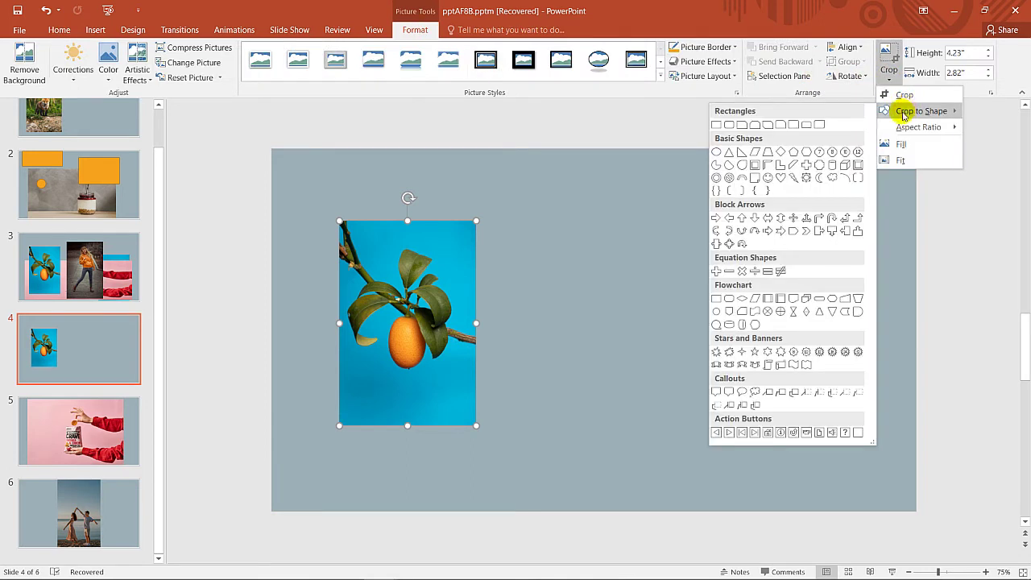
left_click(715, 152)
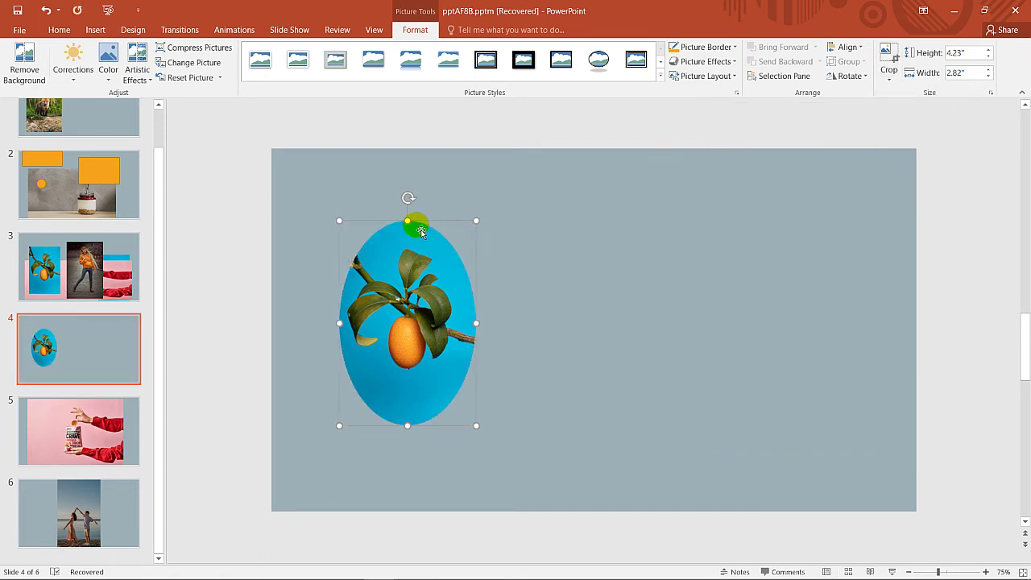
left_click_drag(408, 222, 408, 283)
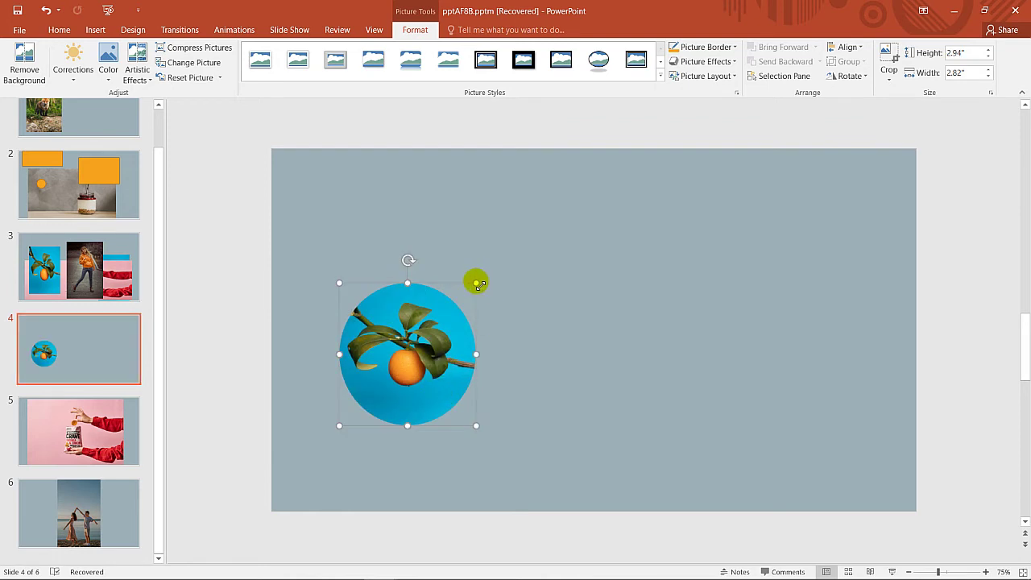
left_click_drag(479, 288, 463, 314)
- Move the circular photo toward the left edge, duplicate it with Ctrl+D, and pull a copy right
left_click(552, 350)
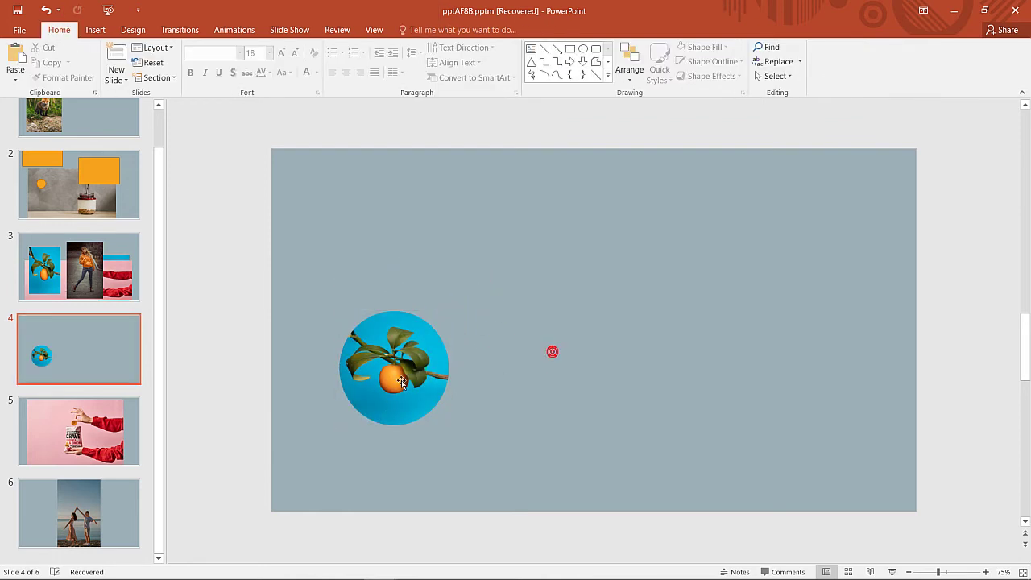
mouse_move(411, 367)
left_mouse_down()
mouse_move(357, 348)
mouse_move(476, 319)
left_mouse_up()
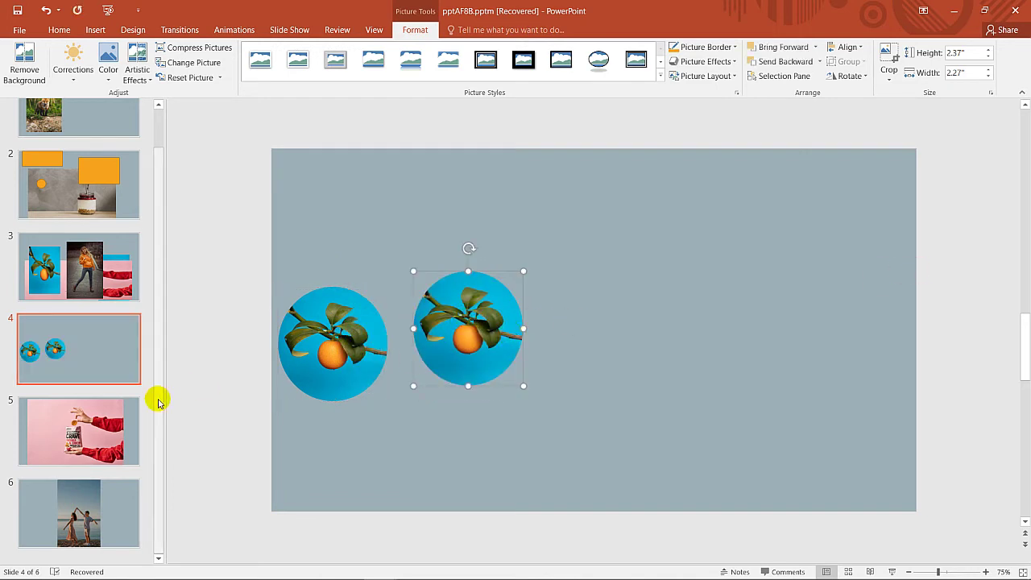
key("ctrl+d")
key("ctrl+d")
key("ctrl+d")
key("ctrl+d")
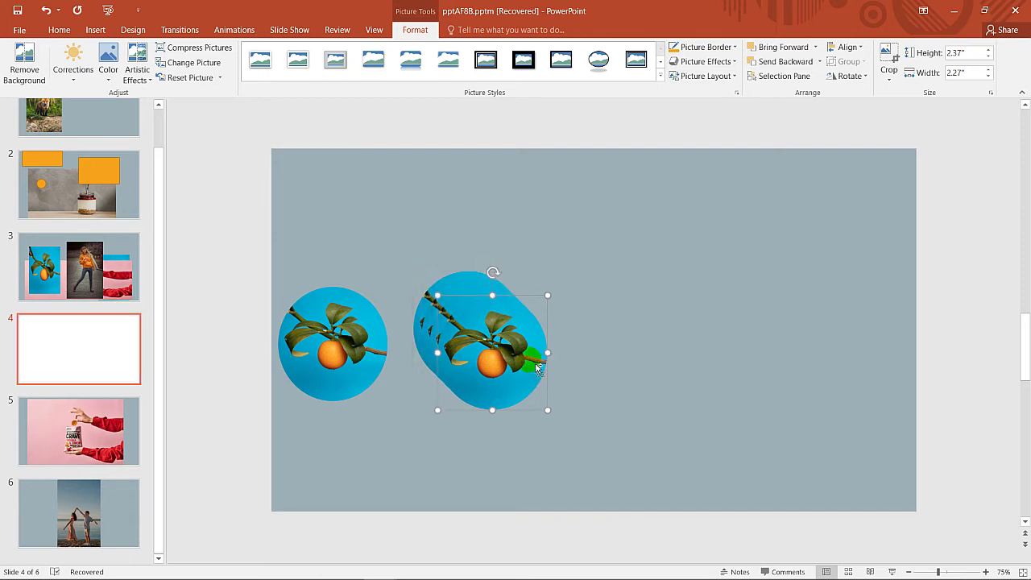
mouse_move(511, 342)
left_mouse_down()
mouse_move(736, 330)
mouse_move(534, 331)
mouse_move(694, 340)
left_mouse_up()
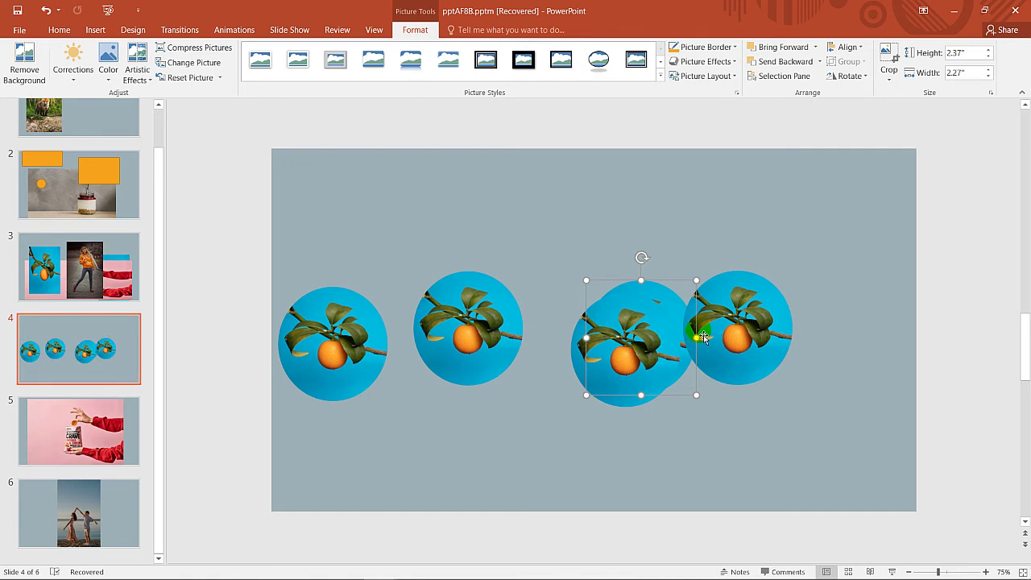
- Drag the five circle copies into a roughly evenly spaced row across the slide's middle
left_click_drag(746, 335, 850, 332)
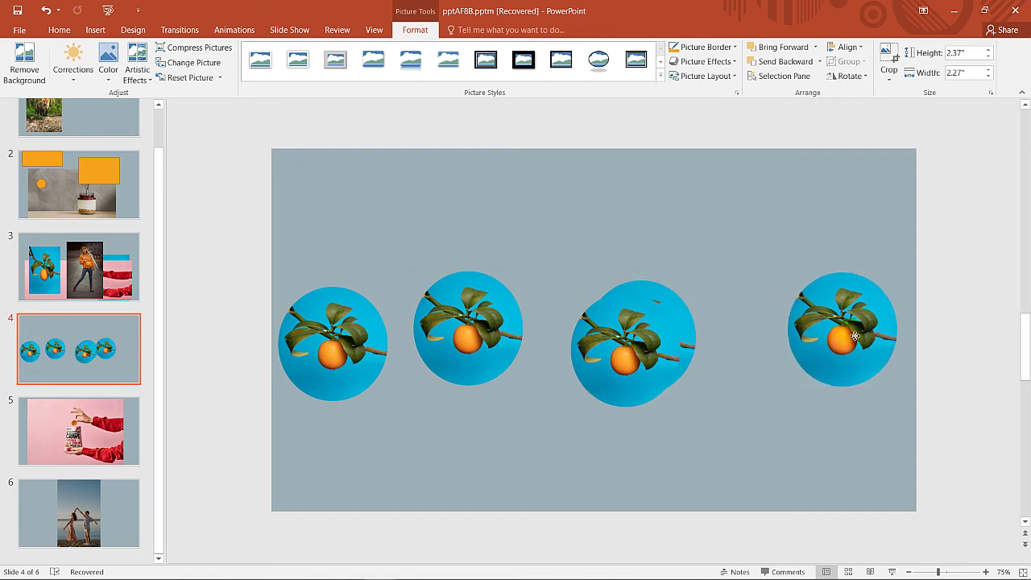
mouse_move(668, 341)
left_mouse_down()
mouse_move(775, 338)
mouse_move(631, 329)
left_mouse_up()
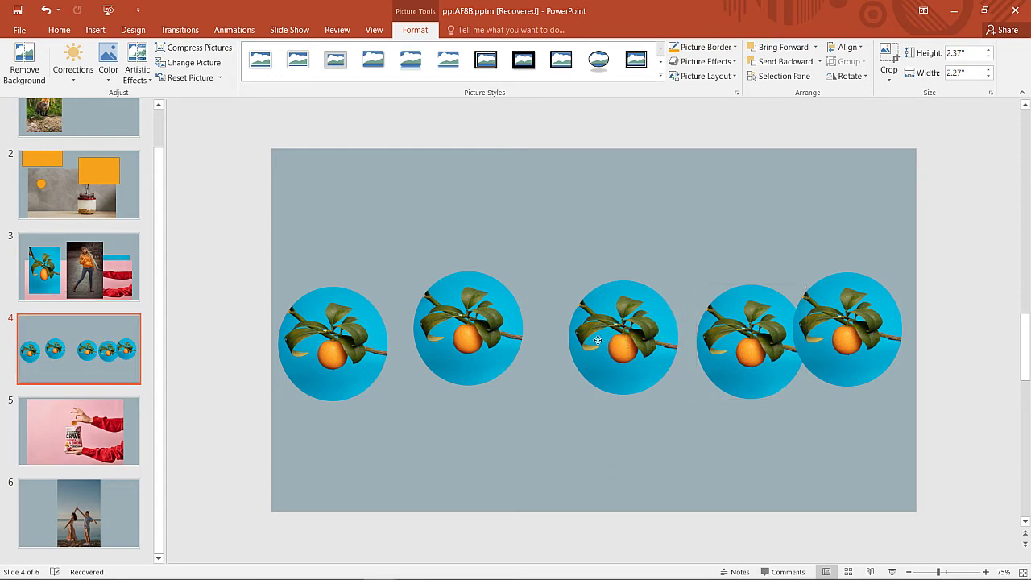
left_click_drag(354, 362, 341, 340)
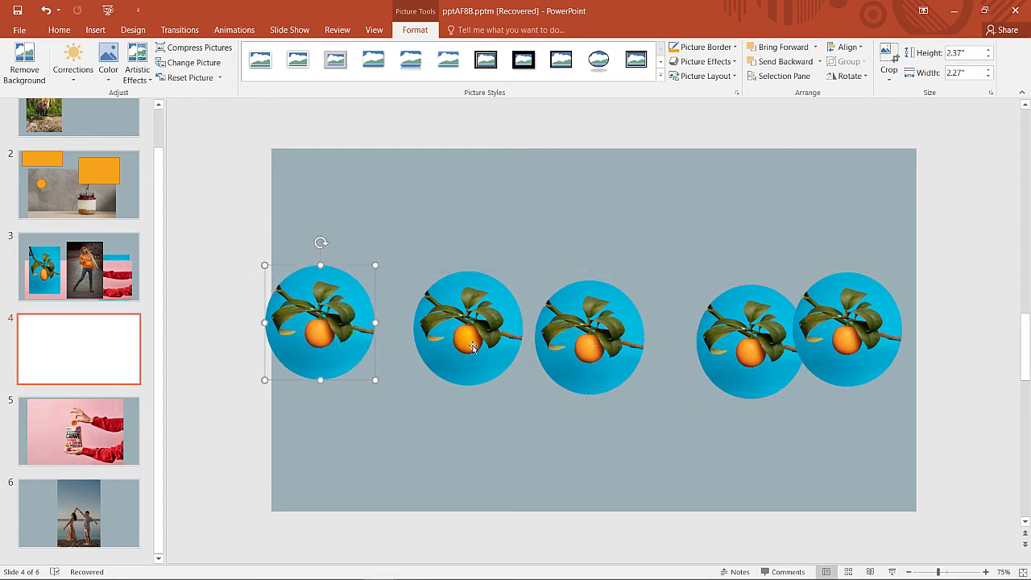
left_click_drag(567, 344, 567, 328)
left_click_drag(786, 331, 753, 330)
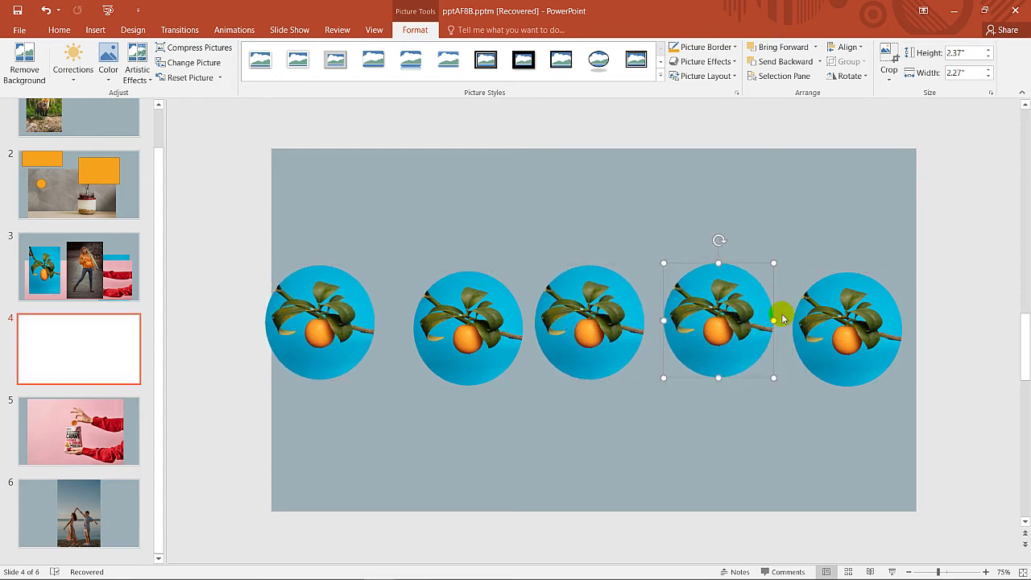
left_click_drag(817, 312, 842, 318)
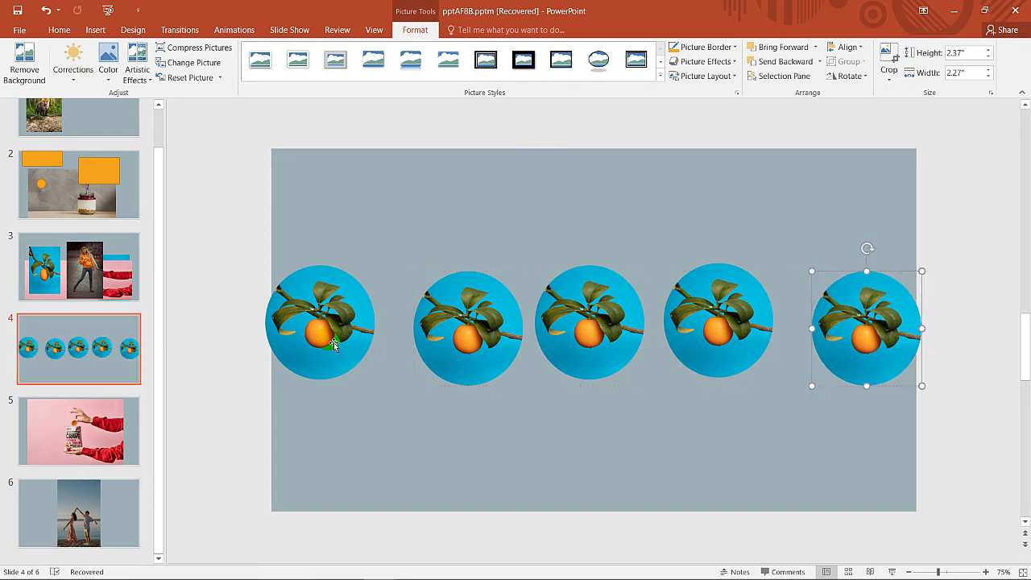
left_click_drag(332, 341, 354, 346)
left_click_drag(811, 355, 800, 355)
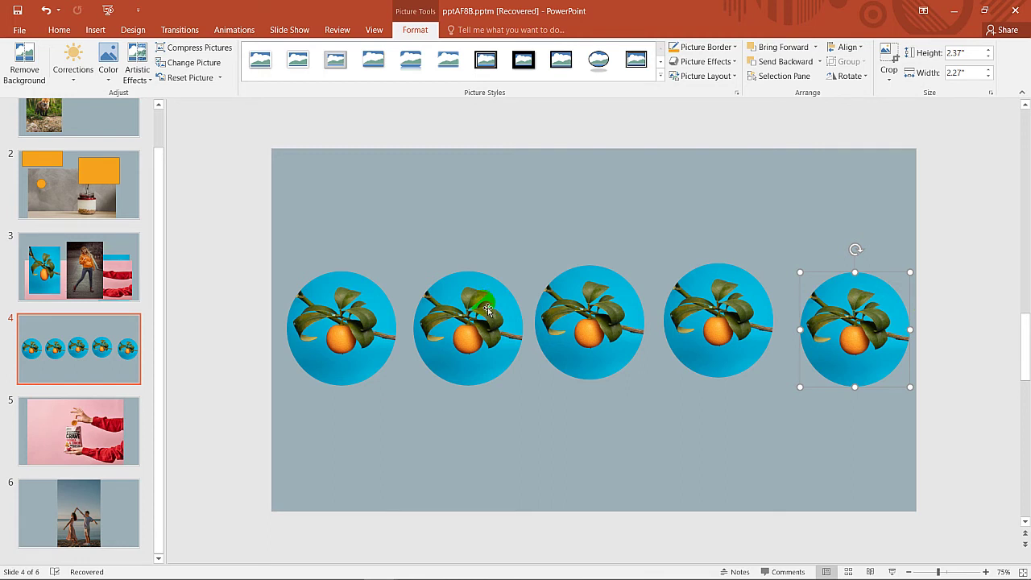
- Select all five circular orange photos on slide 4
left_click(372, 328)
left_click(497, 347)
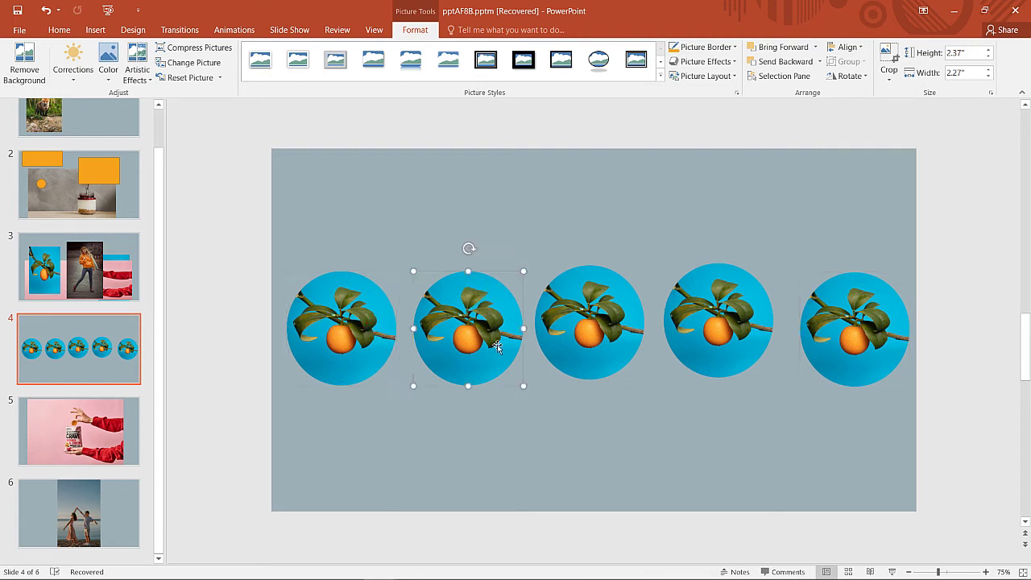
left_click(594, 334)
left_click(725, 314)
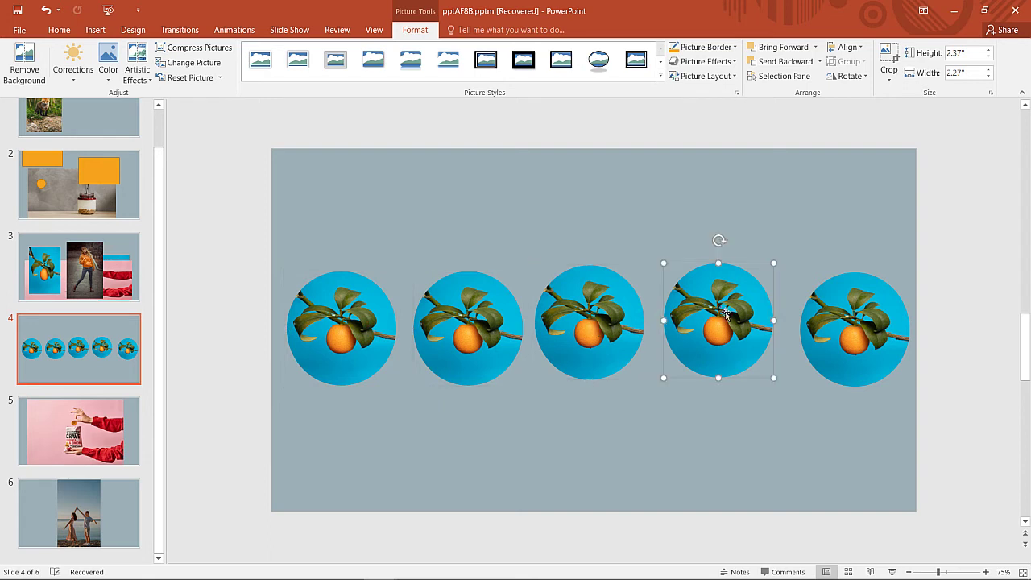
left_click(367, 346, "shift")
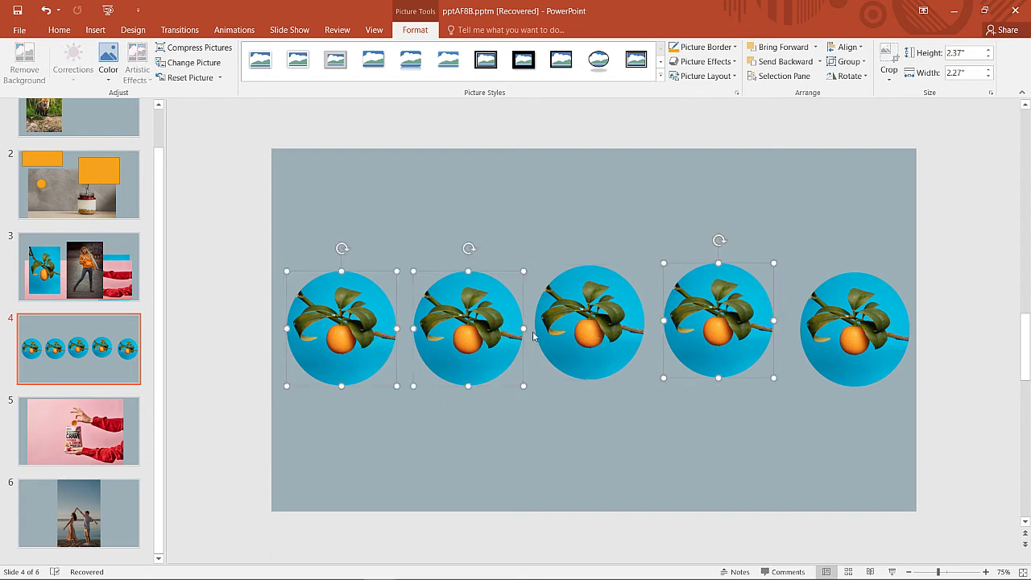
left_click(632, 342, "shift")
left_click(854, 310, "shift")
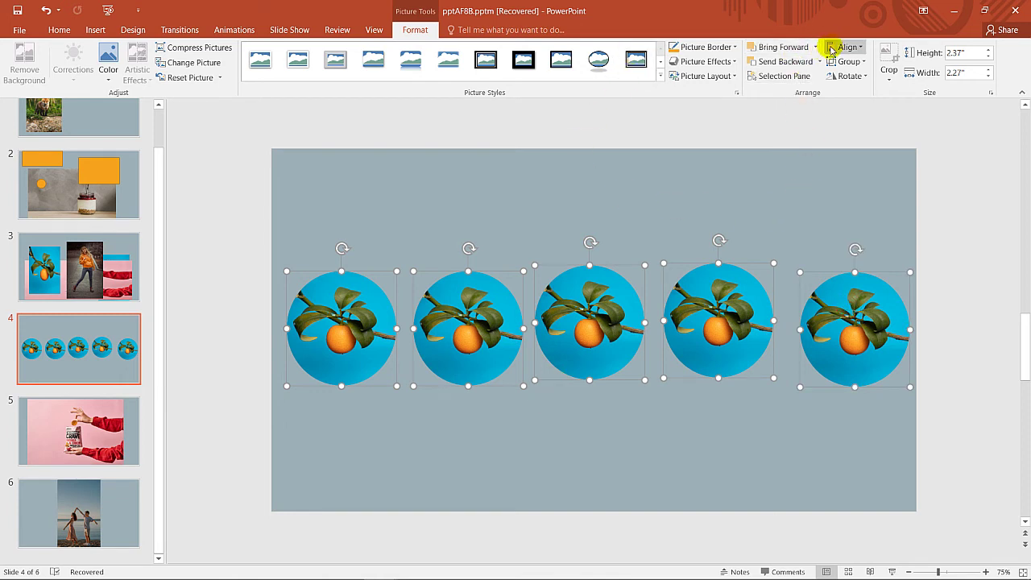
- Align the five photos along their tops and distribute them horizontally
left_click(860, 48)
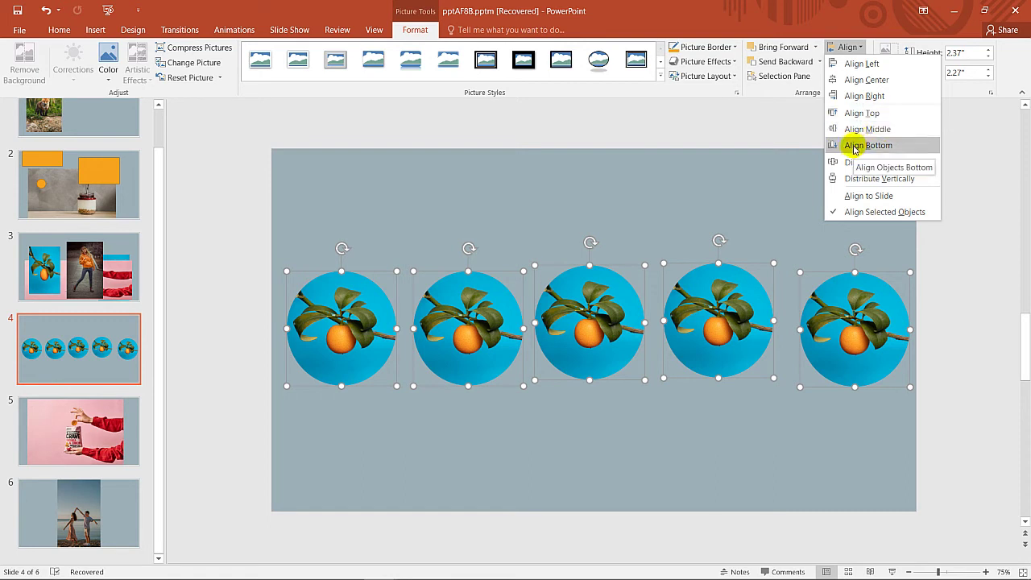
left_click(858, 113)
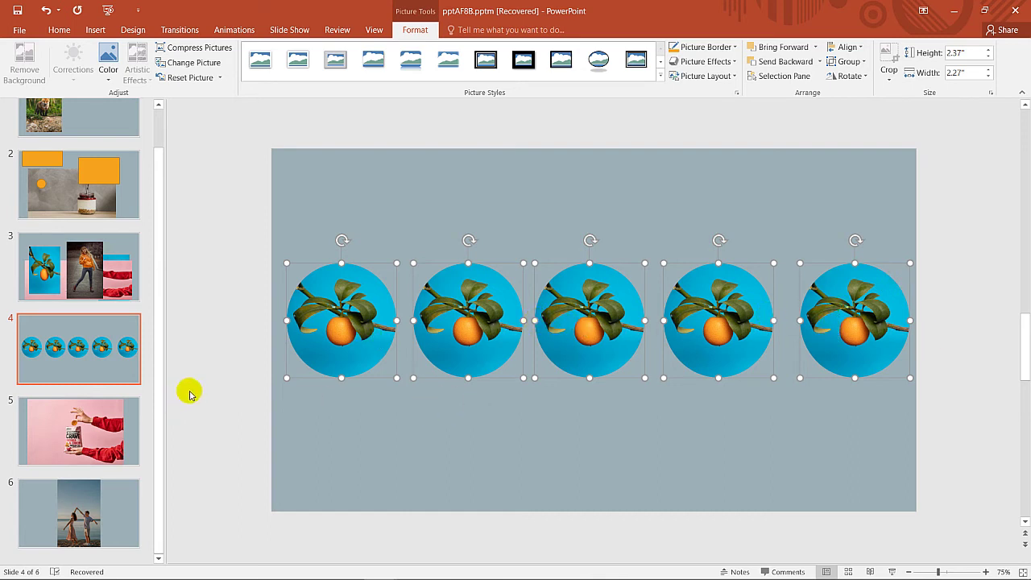
left_click(847, 47)
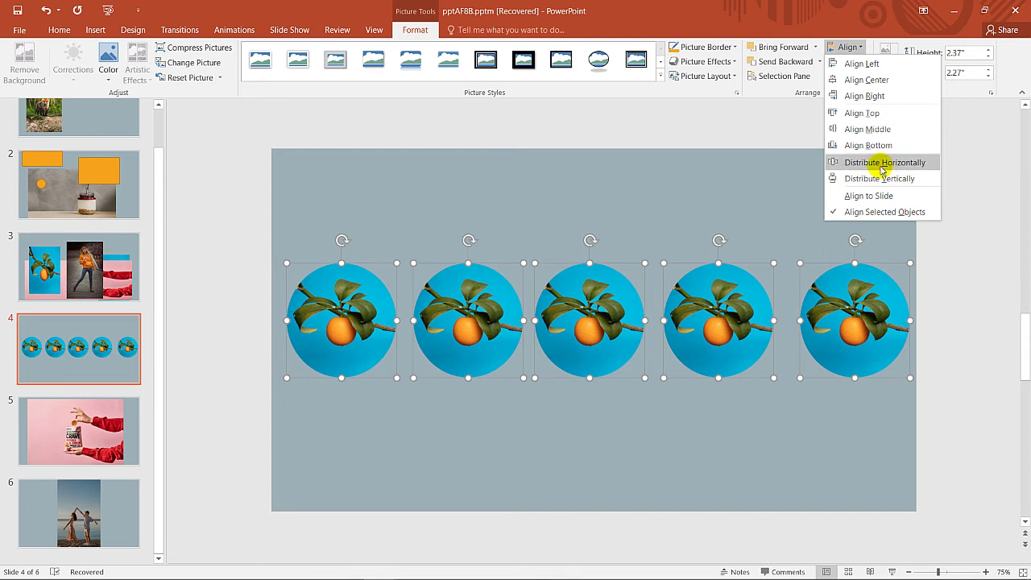
left_click(883, 170)
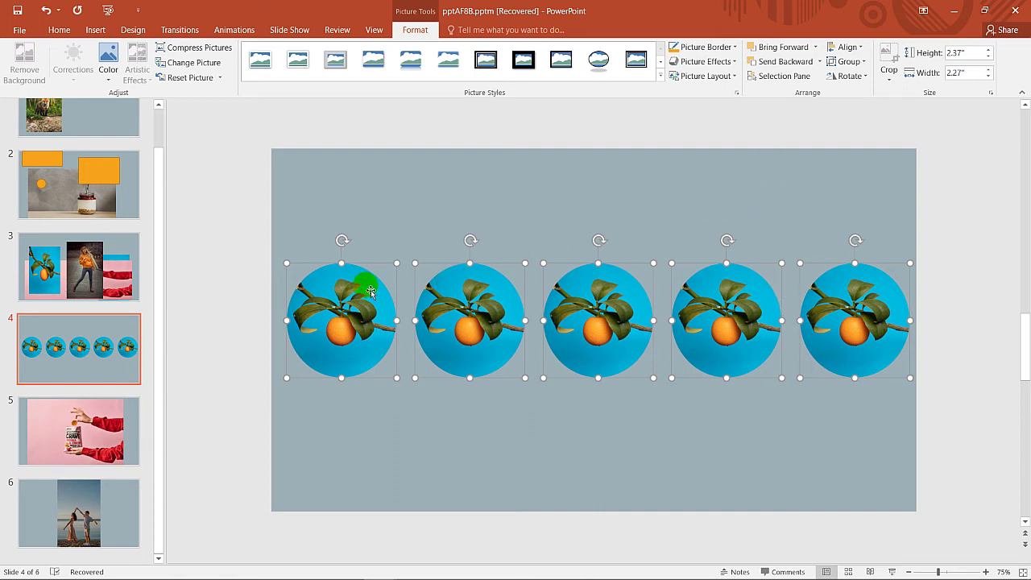
left_click(423, 468)
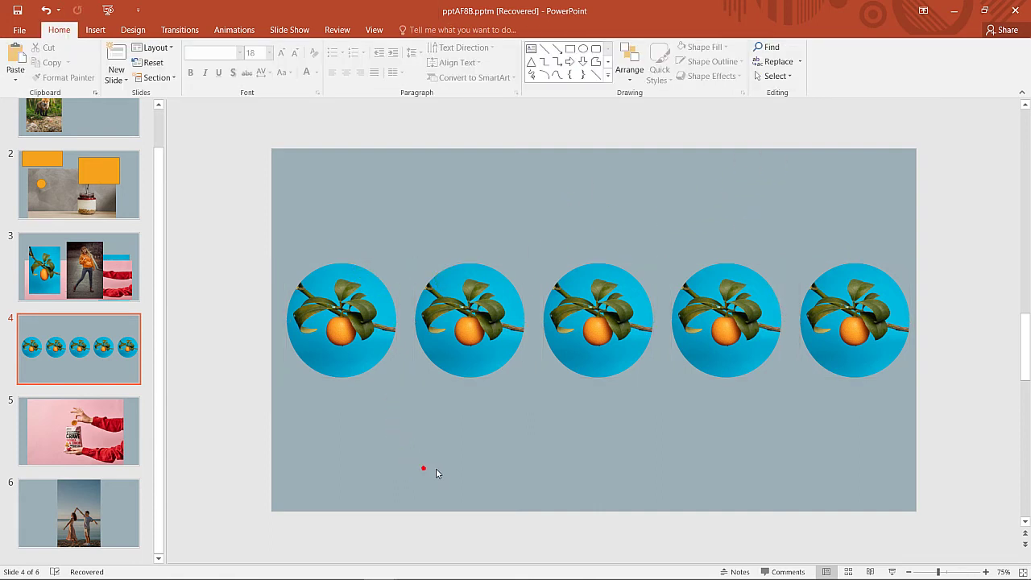
- On slide 6, delete the beach photo and draw an orange oval in its place
left_click(435, 473)
left_click(75, 513)
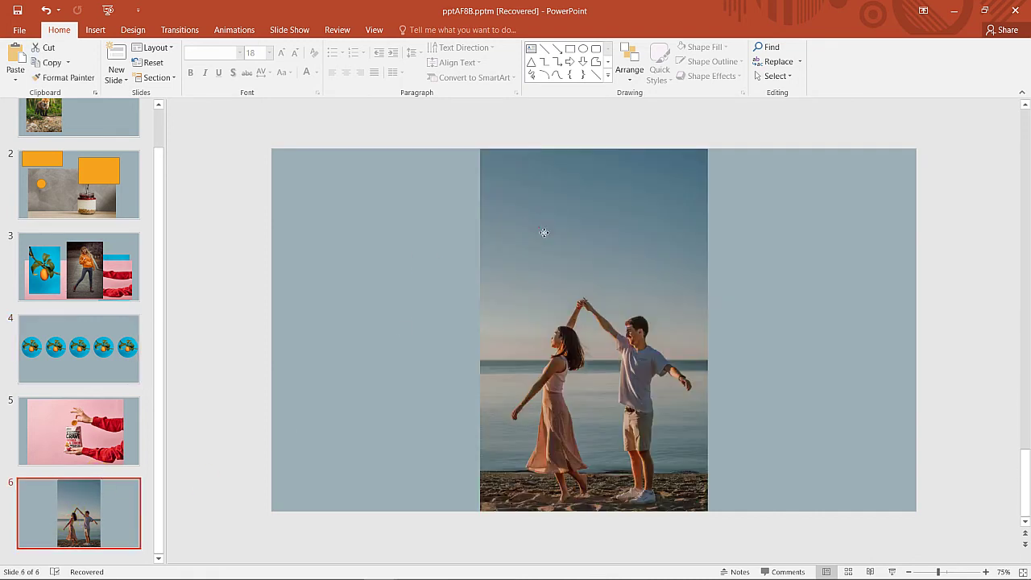
left_click(579, 246)
left_click_drag(578, 247, 690, 263)
key("Delete")
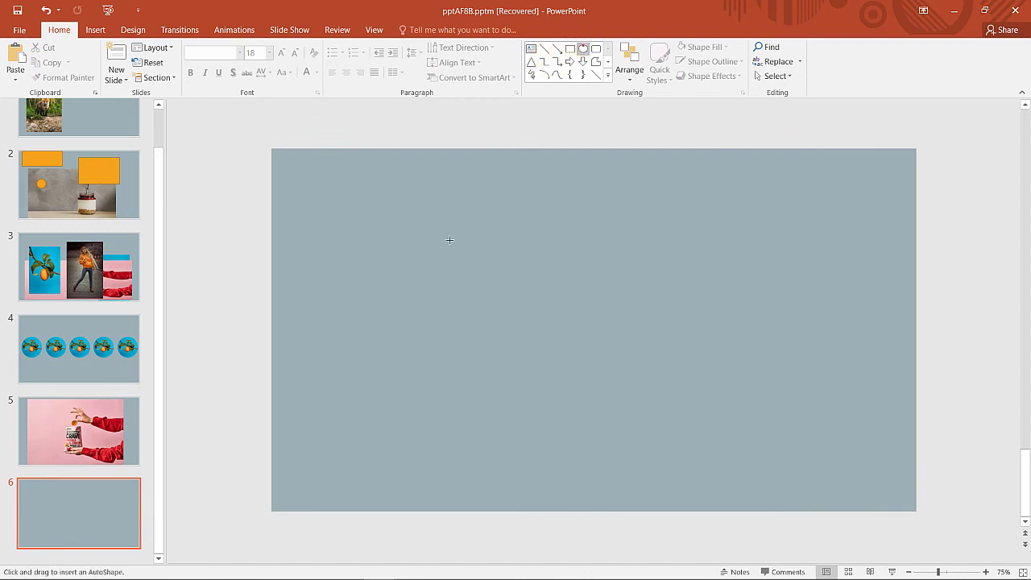
mouse_move(433, 325)
left_mouse_down()
mouse_move(345, 279)
mouse_move(412, 248)
mouse_move(444, 217)
mouse_move(469, 319)
mouse_move(417, 195)
mouse_move(473, 458)
left_mouse_up()
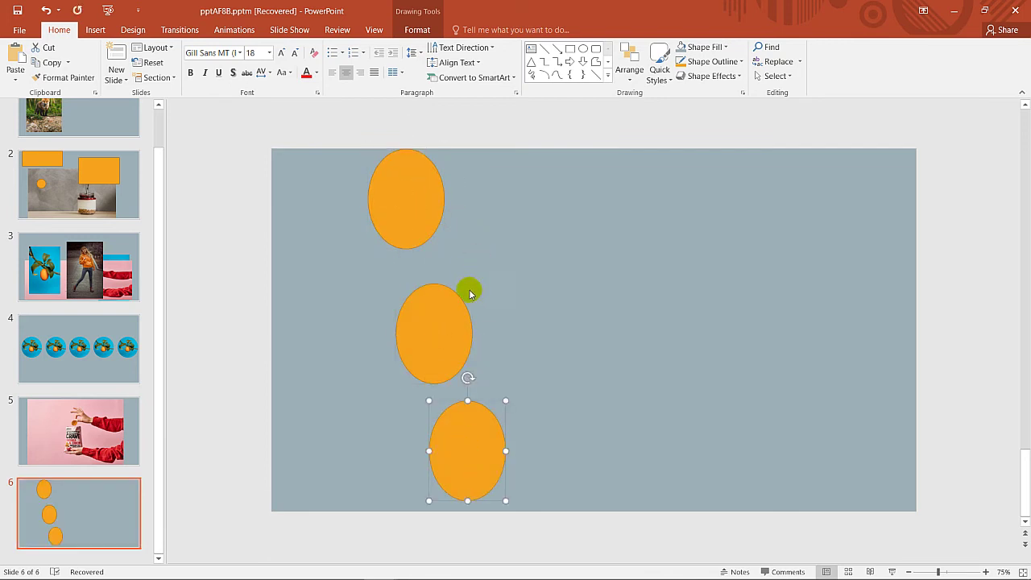
- Select the ovals and centre them on one vertical line
left_click(424, 169)
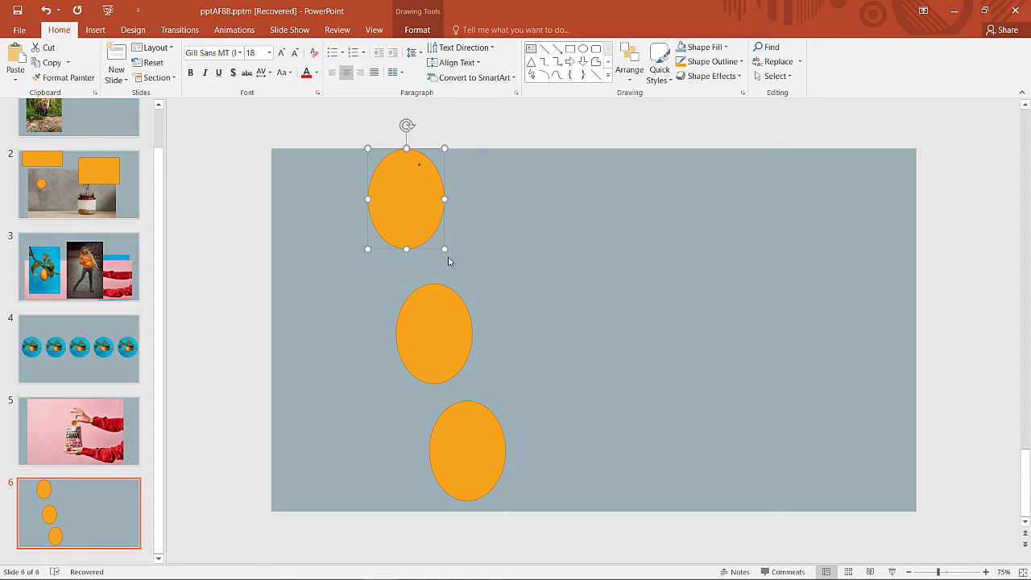
left_click(448, 321, "shift")
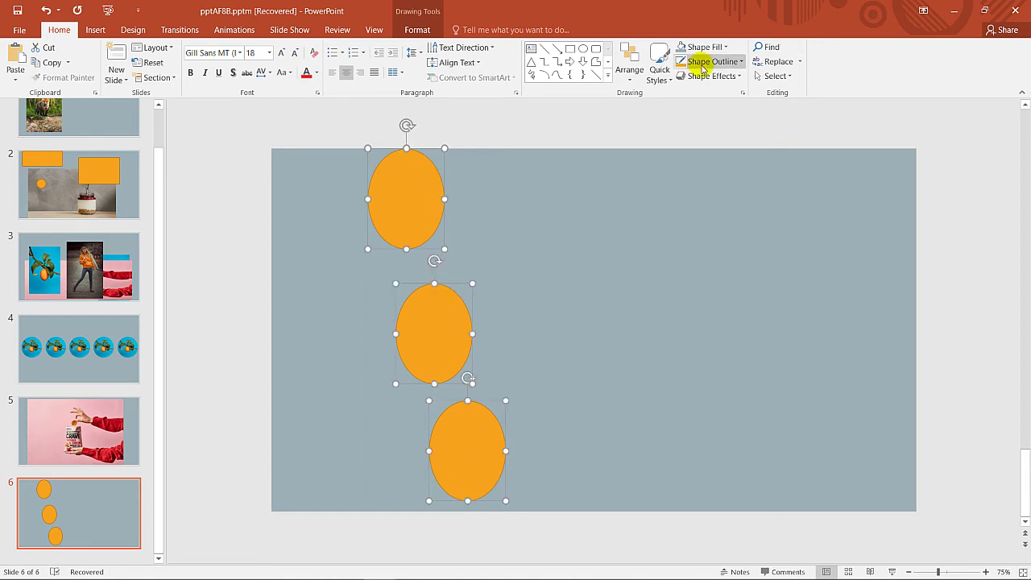
left_click(426, 29)
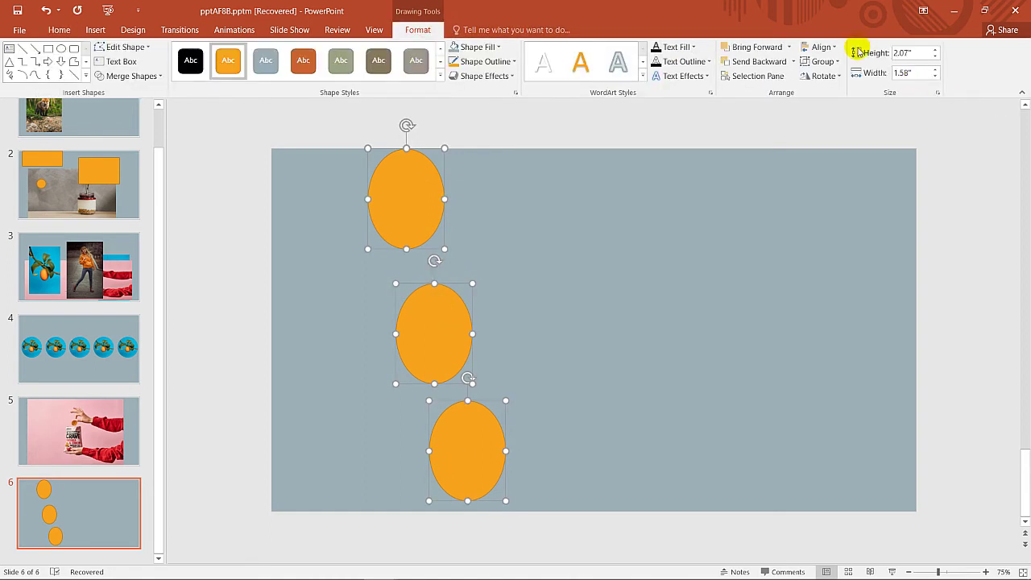
left_click(831, 47)
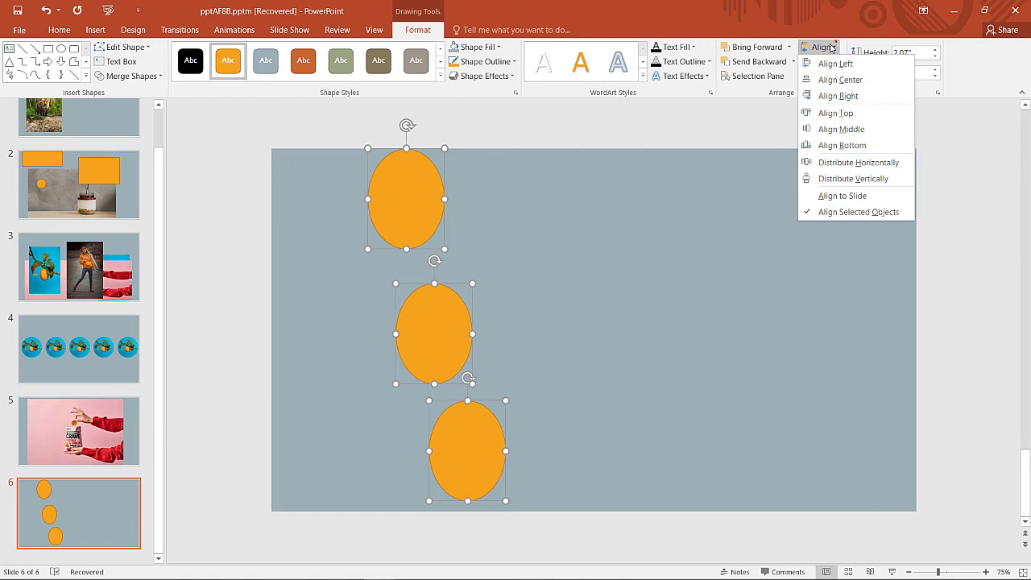
left_click(614, 145)
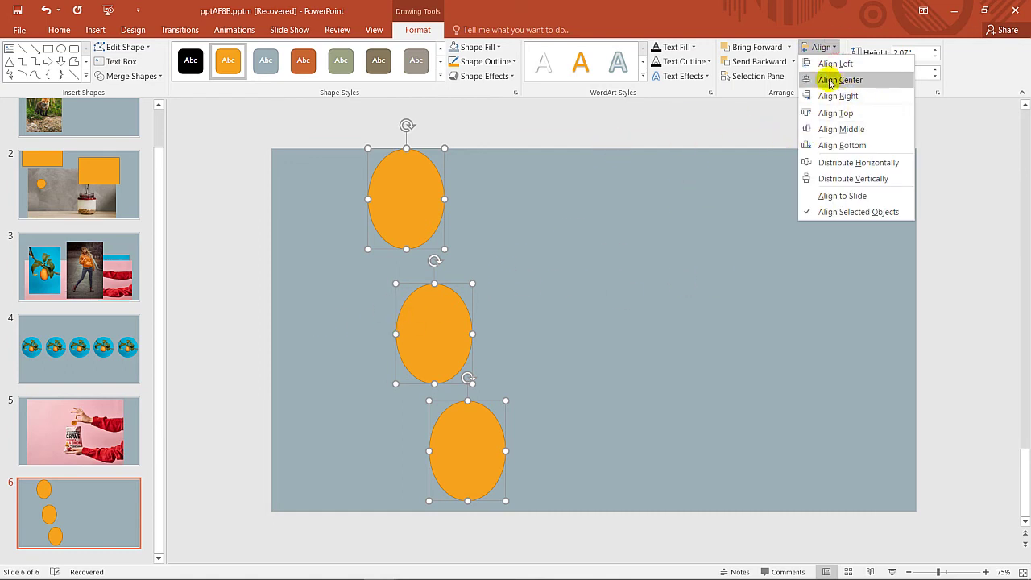
key("Escape")
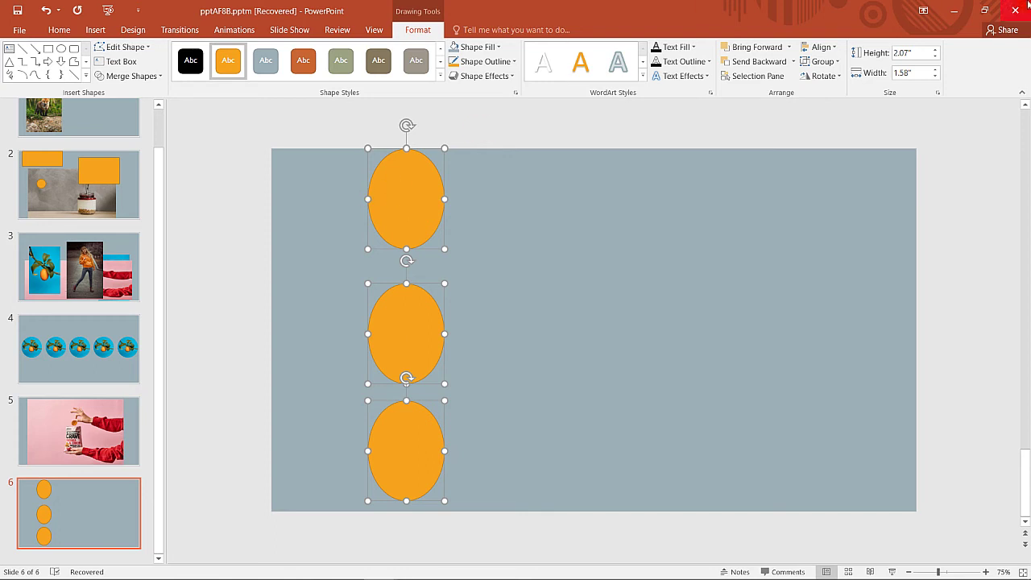
- Distribute the three ovals evenly top to bottom, nudge them down, then go to slide 2
left_click(826, 77)
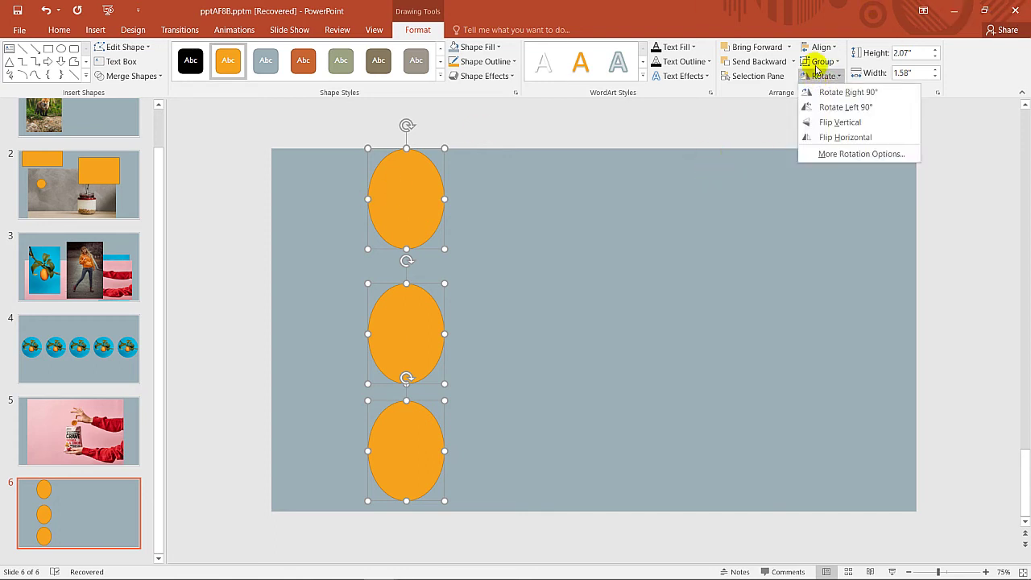
left_click(821, 47)
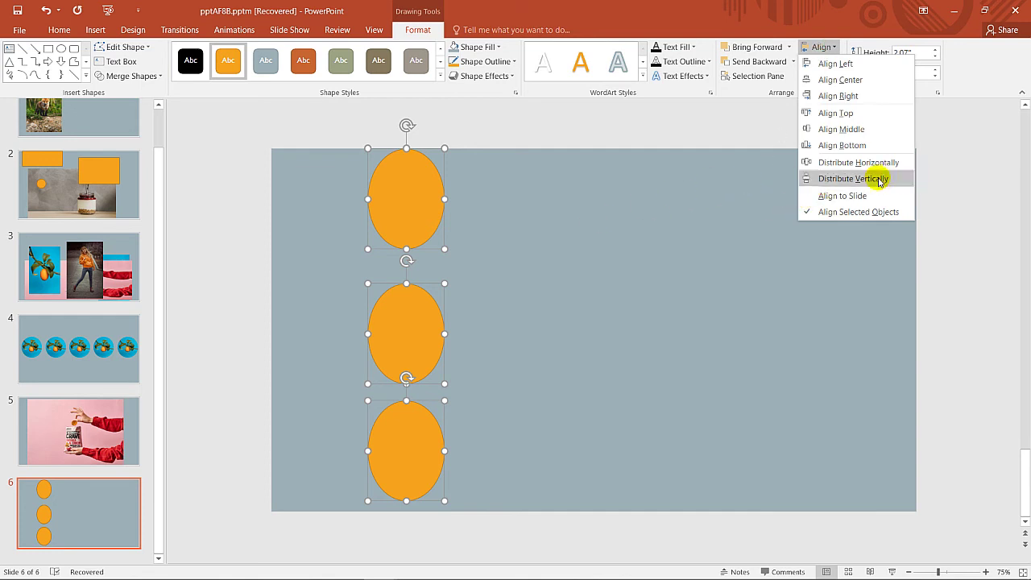
left_click(838, 183)
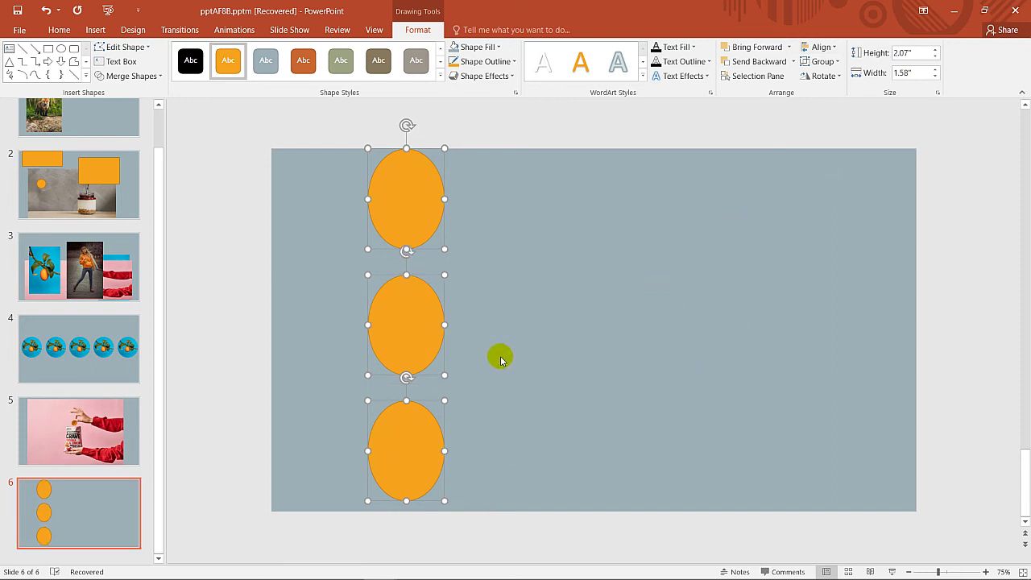
key("ctrl+Down")
key("ctrl+Down")
key("ctrl+Down")
key("ctrl+Down")
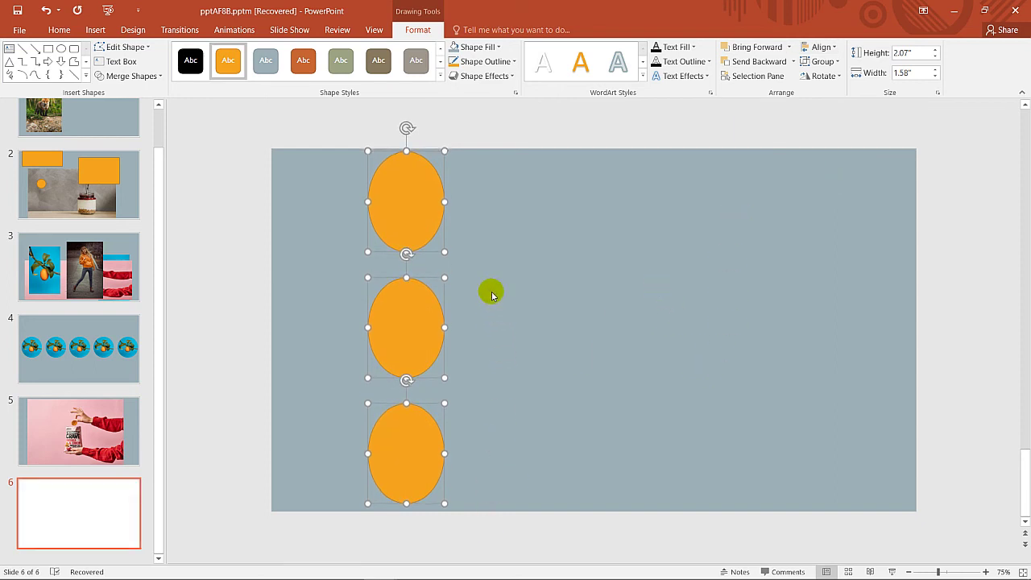
key("ctrl+Down")
key("ctrl+Down")
key("ctrl+Down")
key("ctrl+Down")
key("ctrl+Down")
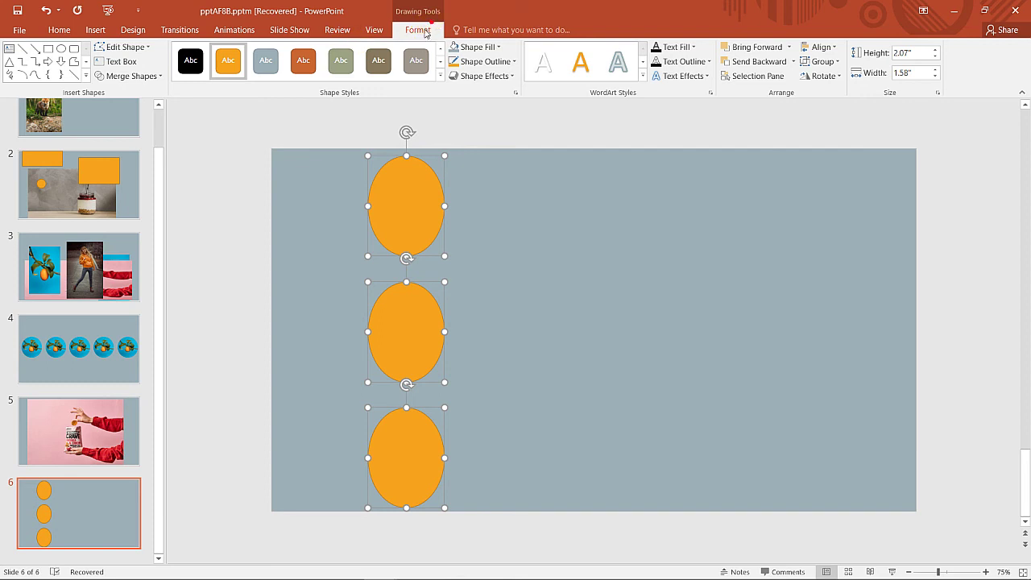
left_click(709, 322)
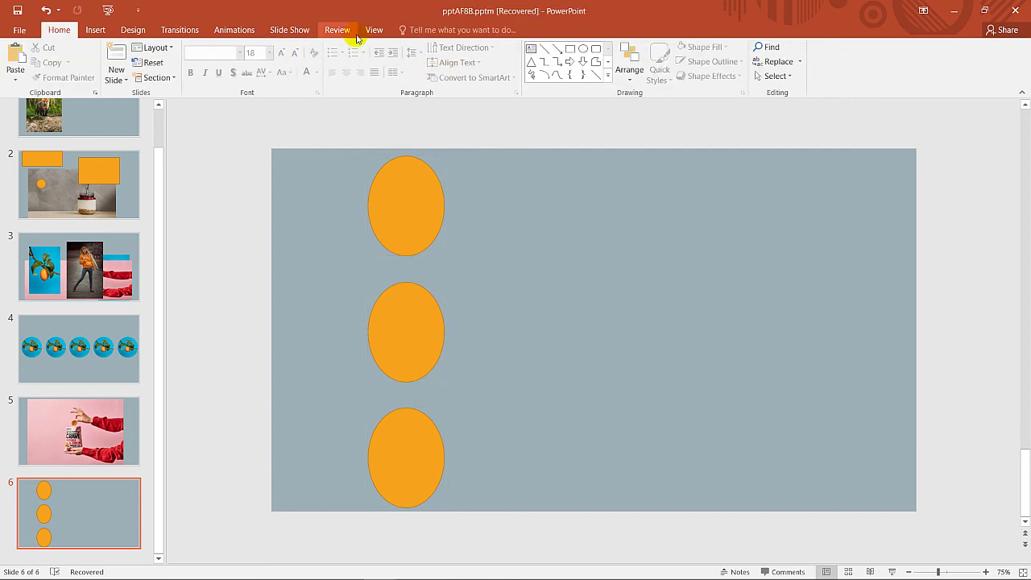
double_click(411, 187)
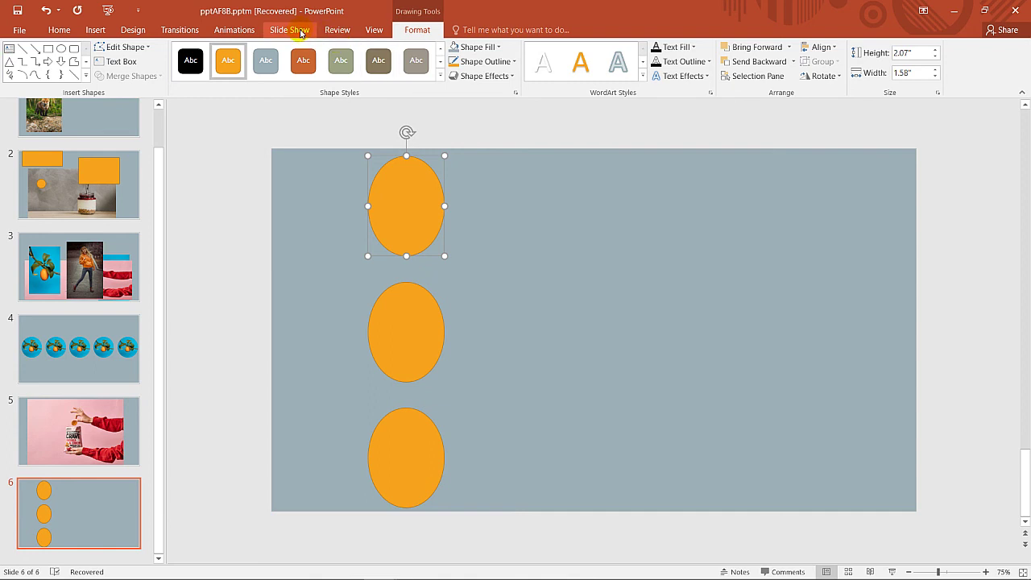
left_click(116, 208)
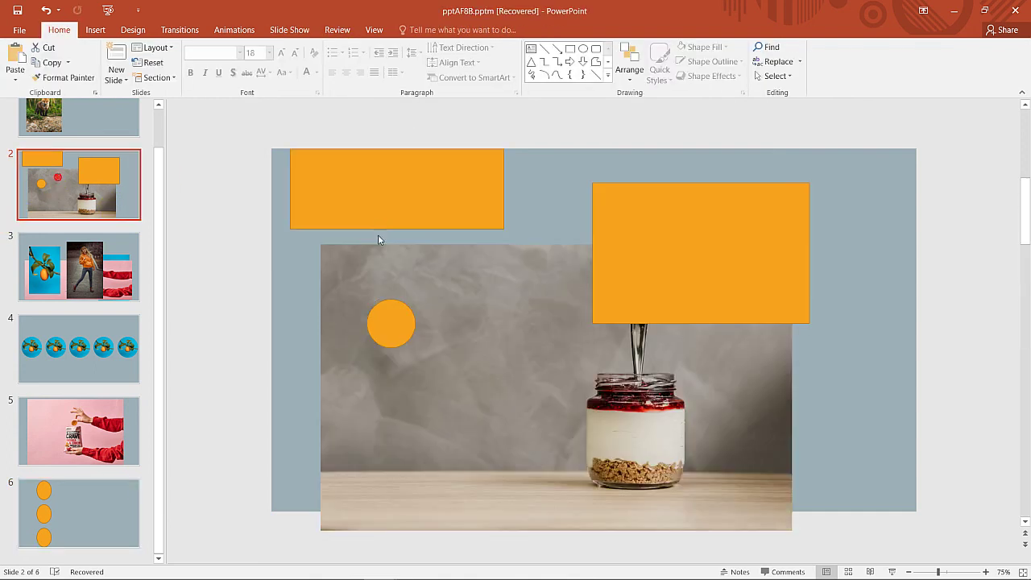
- Select the jar photo on slide 2, then switch to The Tech Hero YouTube channel in Chrome
left_click(413, 287)
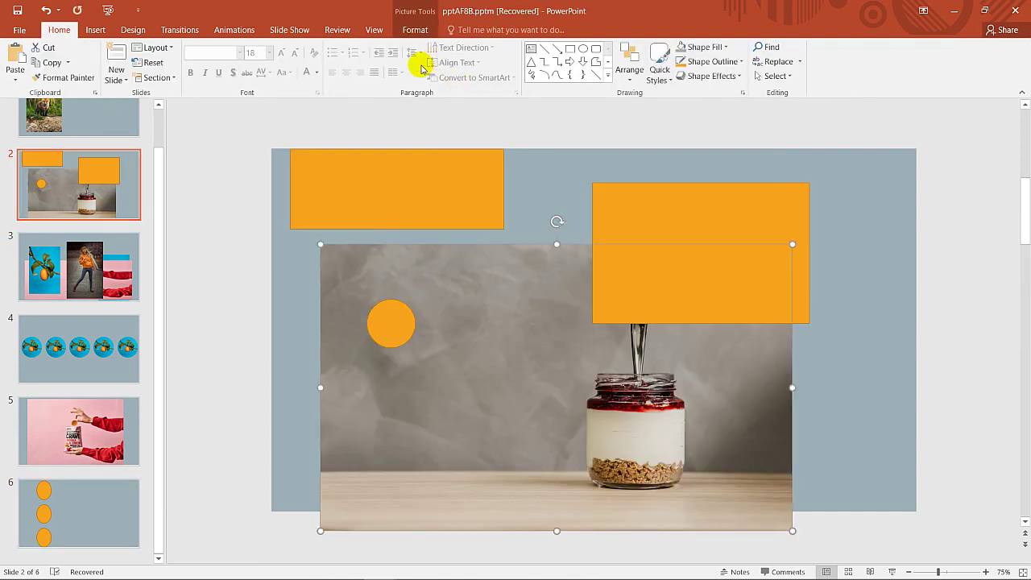
left_click(415, 30)
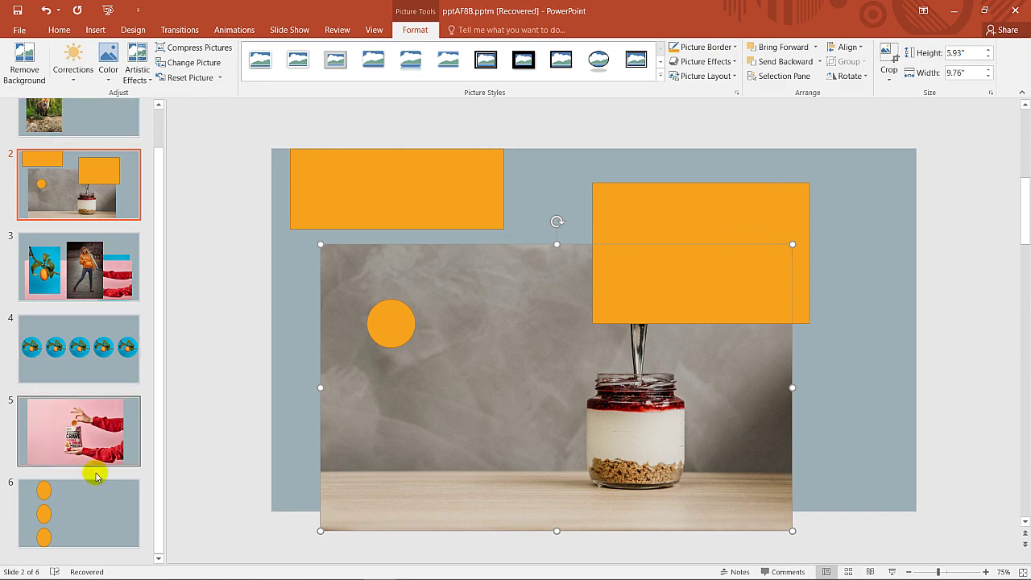
mouse_move(158, 568)
left_click(247, 569)
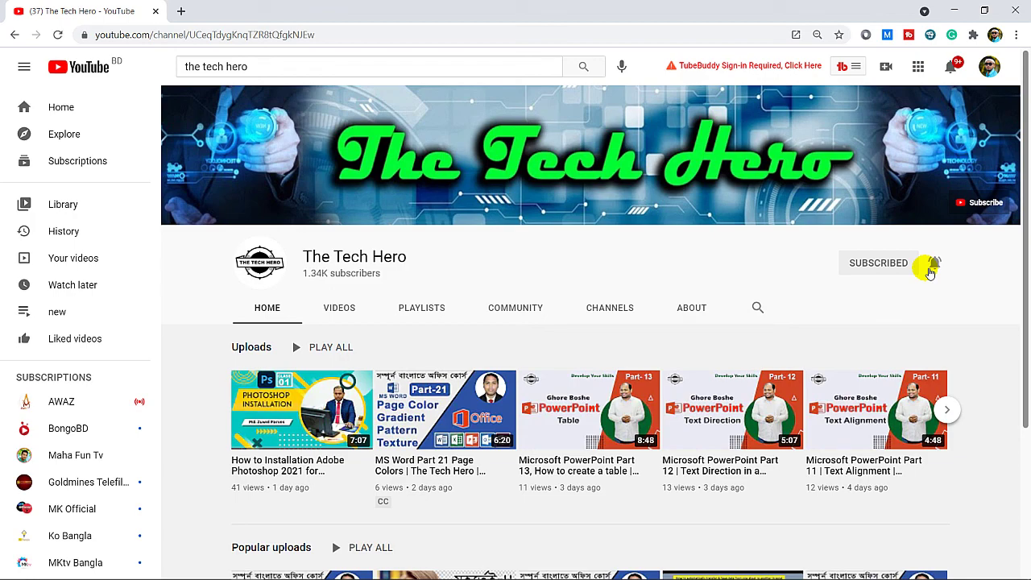
- Bring Camtasia Studio to the front and show the Camtasia Recorder bar
left_click(346, 566)
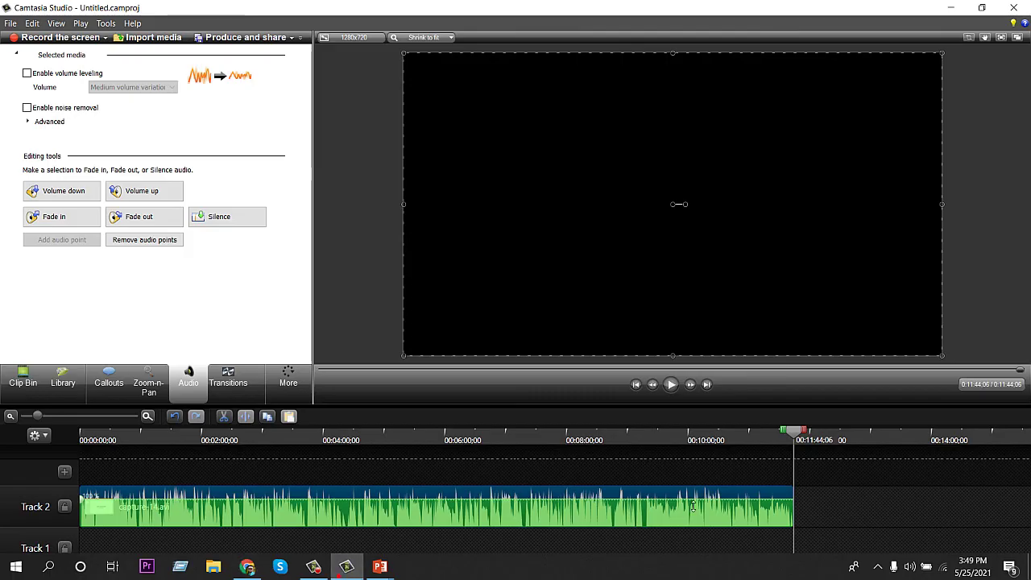
left_click(313, 567)
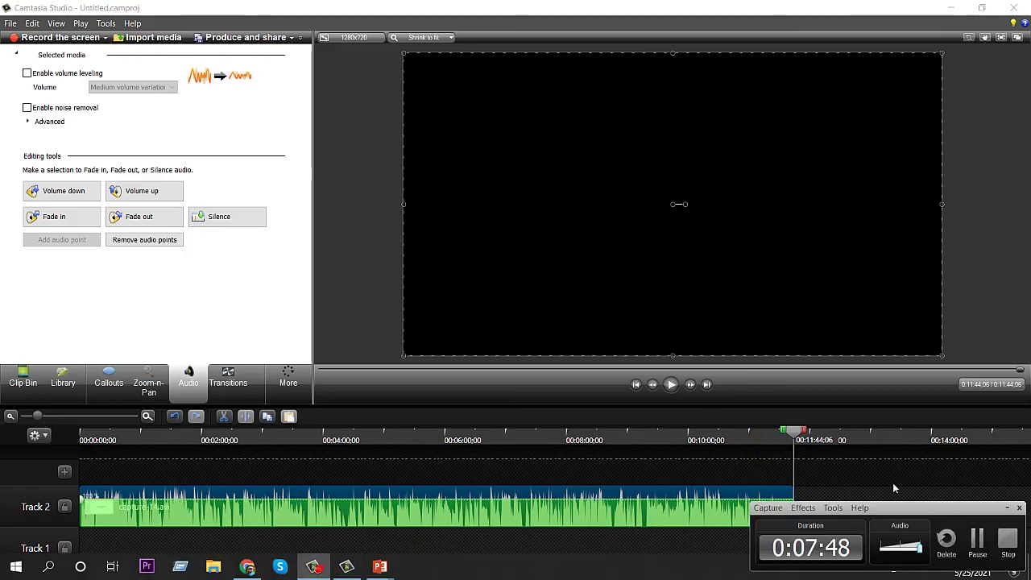